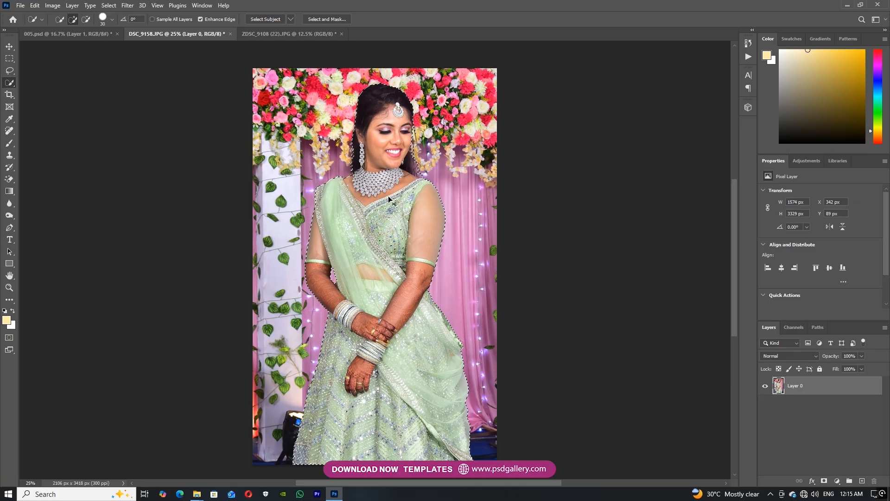
# Examine the selection outline around the woman from her head down to her skirt
pyautogui.hotkey('ctrl', '+')
pyautogui.hotkey('ctrl', '+')
pyautogui.hotkey('ctrl', '+')
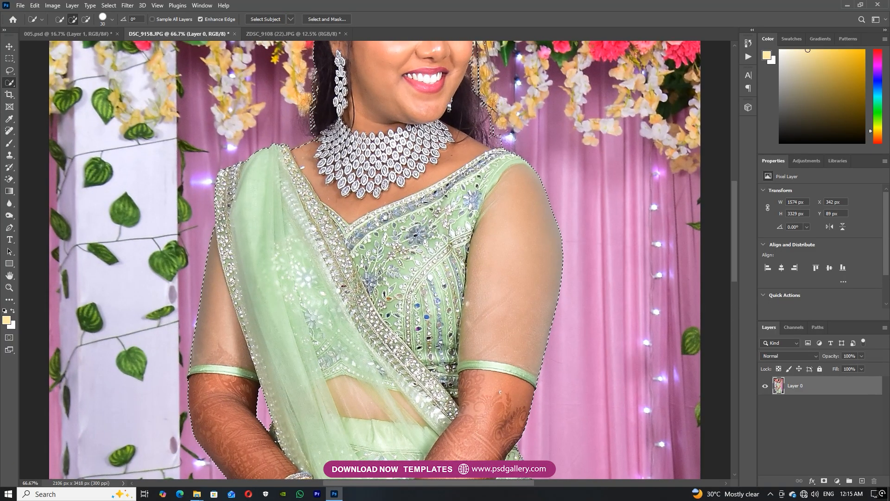
pyautogui.scroll(5, 403, 236)
pyautogui.hotkey('ctrl', '+')
pyautogui.scroll(5, 408, 214)
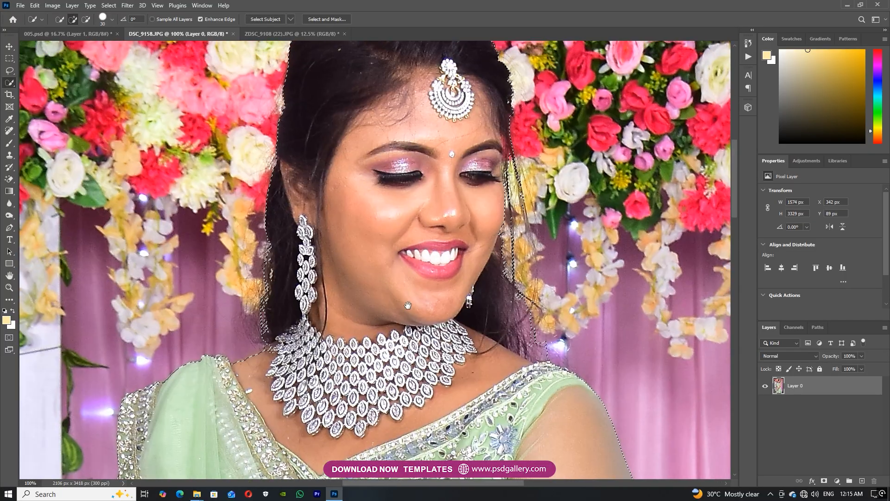
pyautogui.hotkey('ctrl', '-')
pyautogui.scroll(-10, 366, 309)
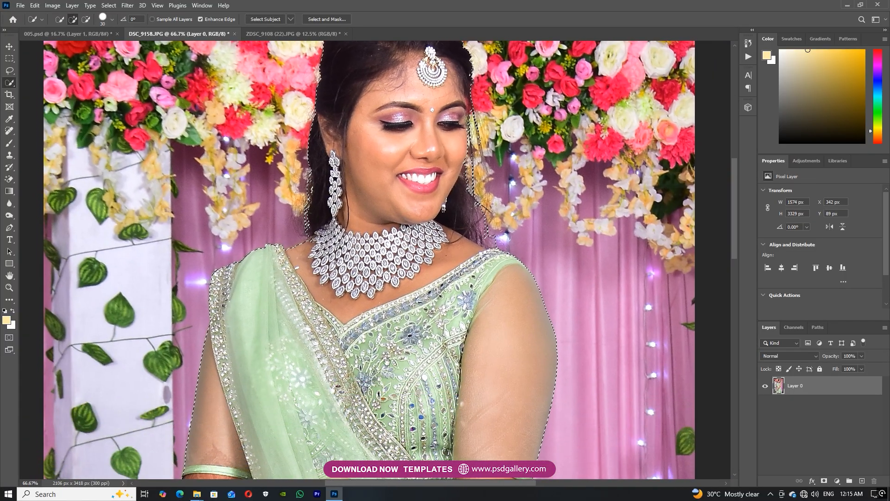
pyautogui.scroll(-8, 367, 308)
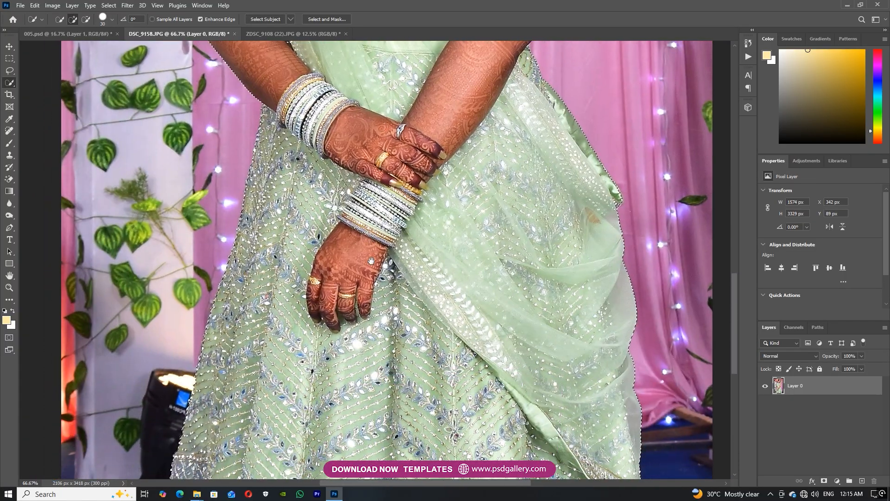
pyautogui.scroll(8, 396, 278)
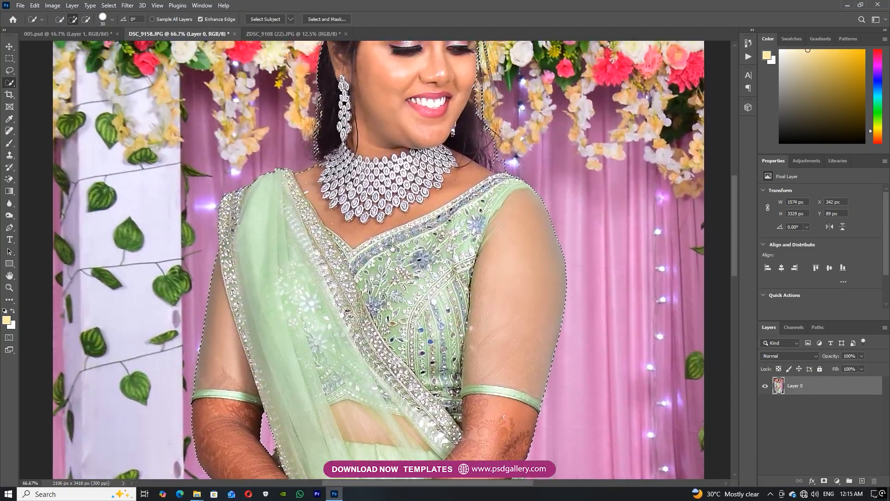
# Copy the selected woman to a new layer and transfer that layer into the 005.psd document
pyautogui.hotkey('ctrl', 'j')
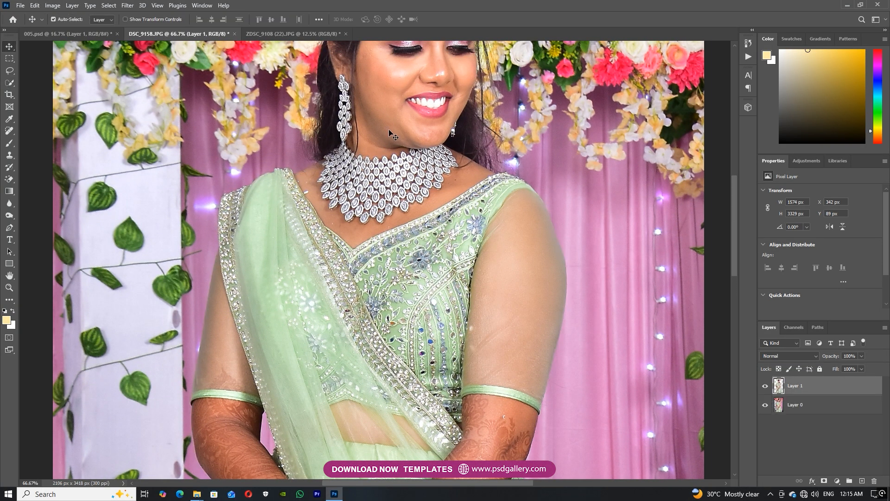
pyautogui.click(322, 166)
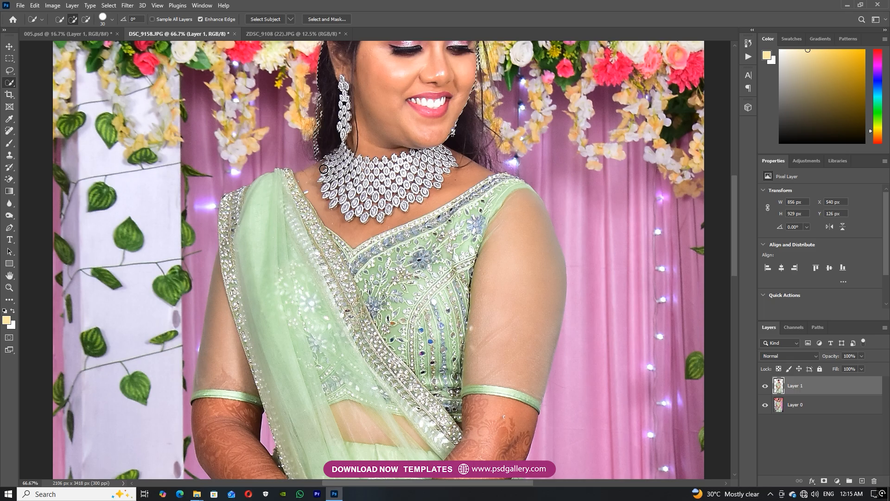
pyautogui.press('v')
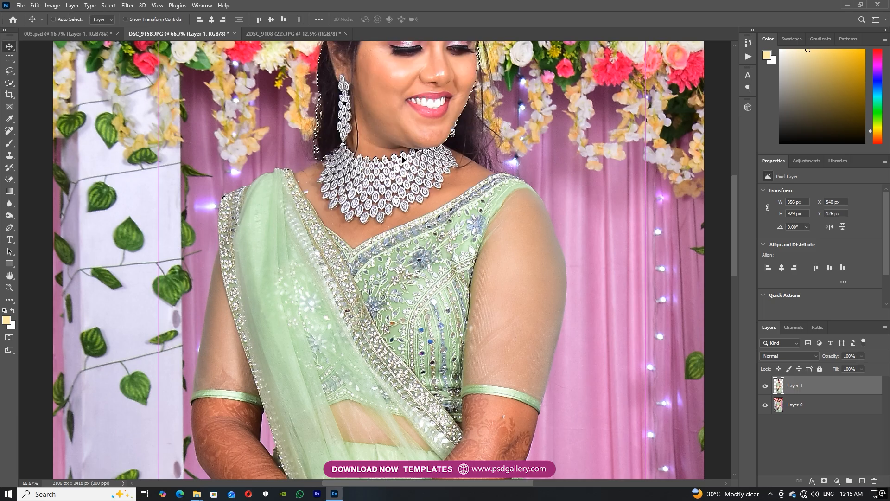
pyautogui.moveTo(405, 162); pyautogui.dragTo(406, 164)
pyautogui.moveTo(399, 104); pyautogui.dragTo(255, 271)
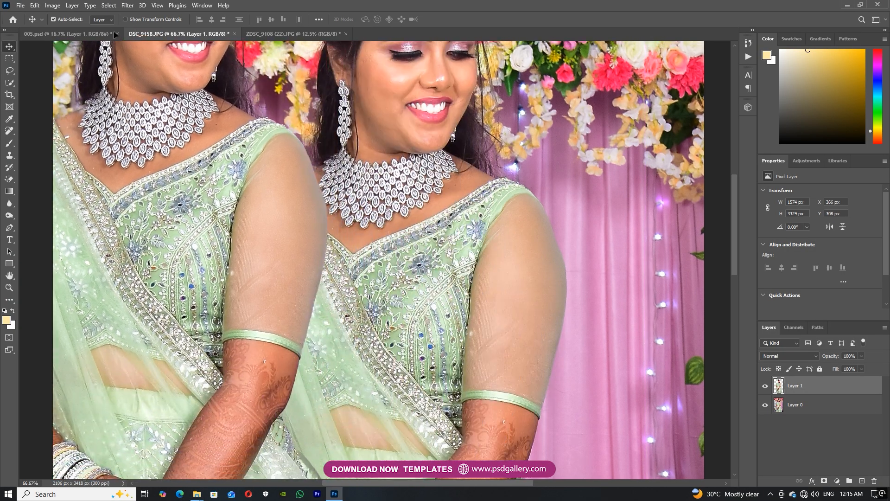
# Enlarge the woman proportionally to about 2092 × 4382 px and position her in the middle of the flower cluster
pyautogui.hotkey('ctrl', 't')
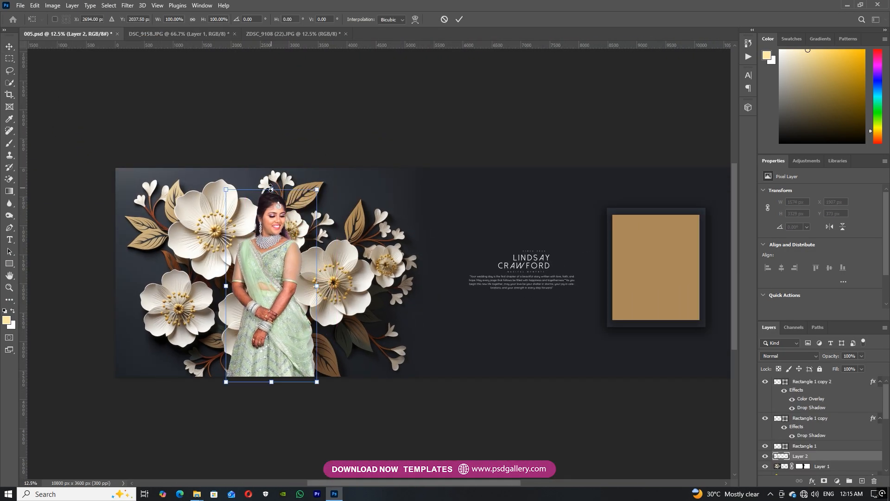
pyautogui.moveTo(271, 189); pyautogui.dragTo(271, 191)
pyautogui.press('Return')
pyautogui.moveTo(278, 240); pyautogui.dragTo(271, 251)
pyautogui.hotkey('ctrl', 't')
pyautogui.moveTo(314, 205); pyautogui.dragTo(341, 139)
pyautogui.moveTo(289, 212); pyautogui.dragTo(270, 255)
pyautogui.press('Return')
pyautogui.hotkey('ctrl', '+')
pyautogui.moveTo(205, 265); pyautogui.dragTo(281, 274)
pyautogui.keyDown('ctrl'); pyautogui.rightClick(304, 276); pyautogui.keyUp('ctrl')
pyautogui.click(317, 282)
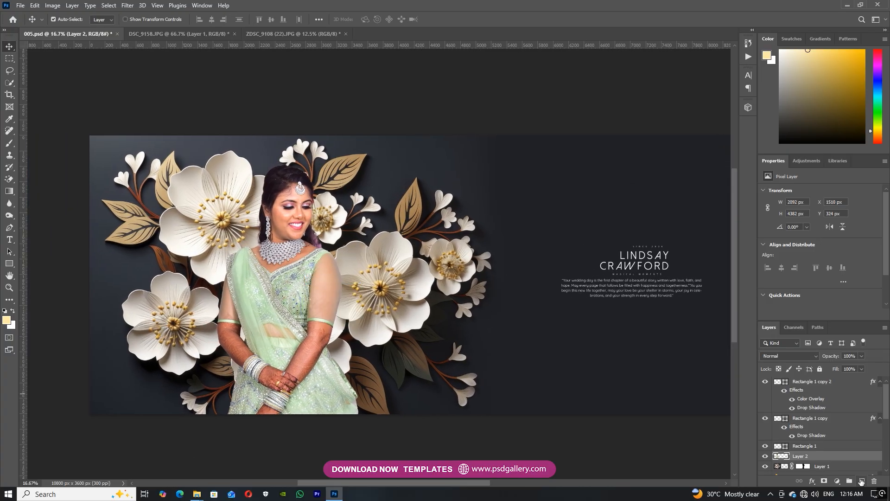
# Add a new layer directly below the woman's layer and set the foreground colour to the cream fff7e5
pyautogui.click(858, 480)
pyautogui.moveTo(801, 467); pyautogui.dragTo(798, 452)
pyautogui.press('i')
pyautogui.click(396, 238)
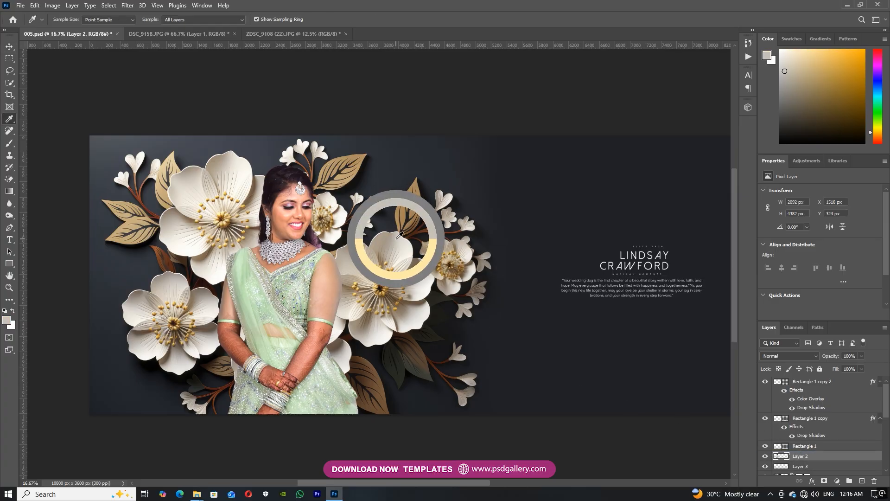
pyautogui.click(9, 322)
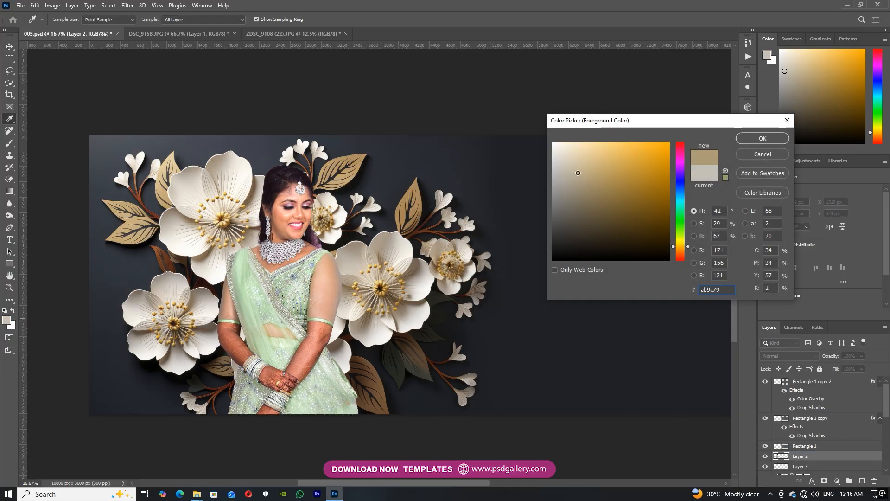
pyautogui.click(558, 139)
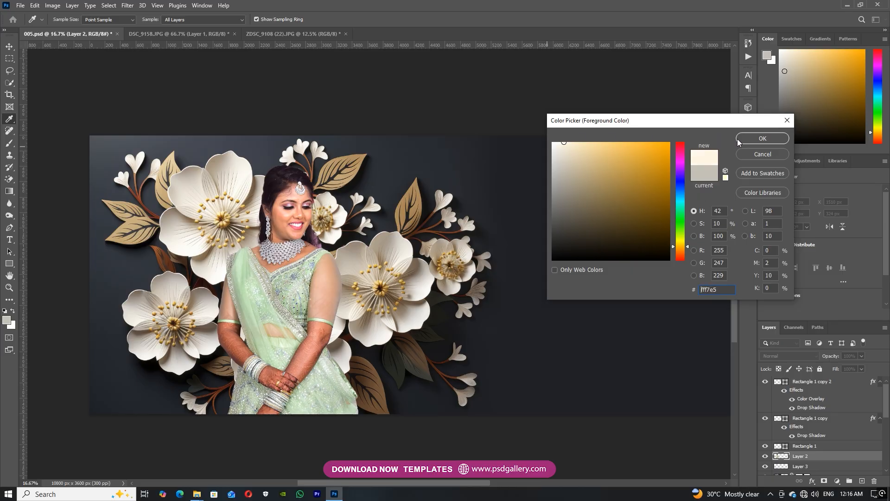
pyautogui.click(763, 138)
# Paint a soft cream glow over the woman's head and shoulders with a 3000 px brush
pyautogui.press('b')
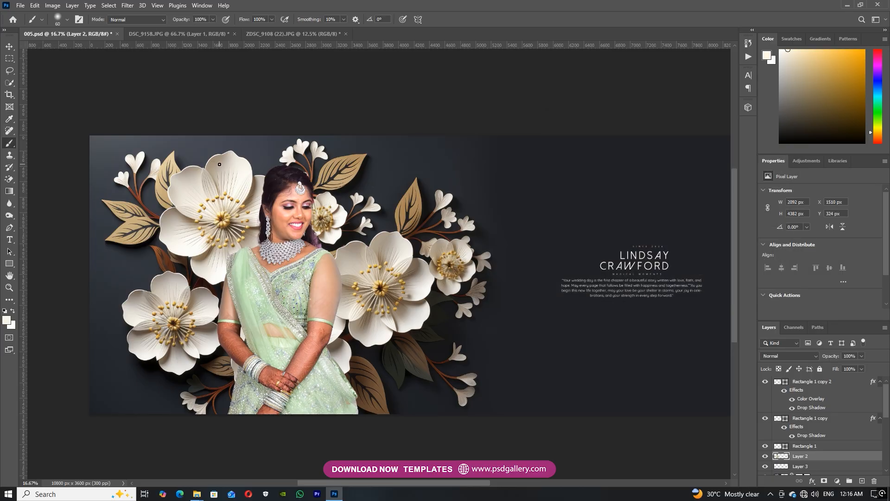
pyautogui.press(']')
pyautogui.press(']')
pyautogui.press(']')
pyautogui.press(']')
pyautogui.press(']')
pyautogui.press(']')
pyautogui.press(']')
pyautogui.press(']')
pyautogui.press(']')
pyautogui.press(']')
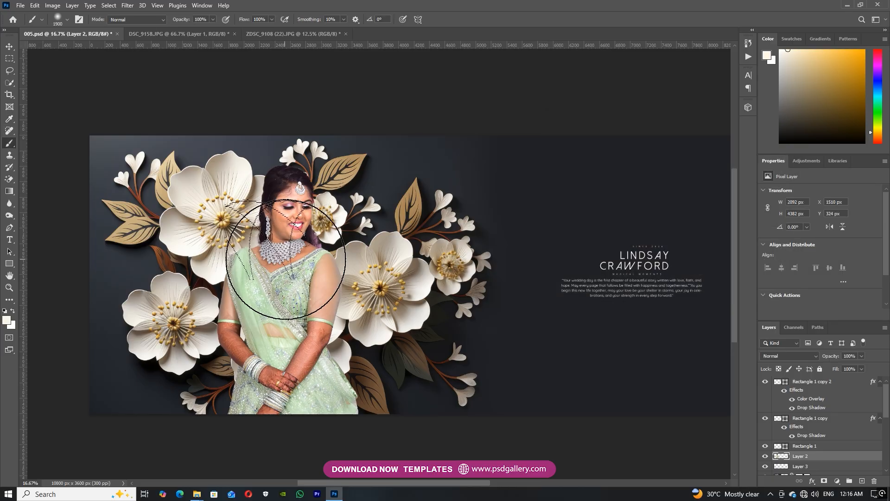
pyautogui.click(287, 245)
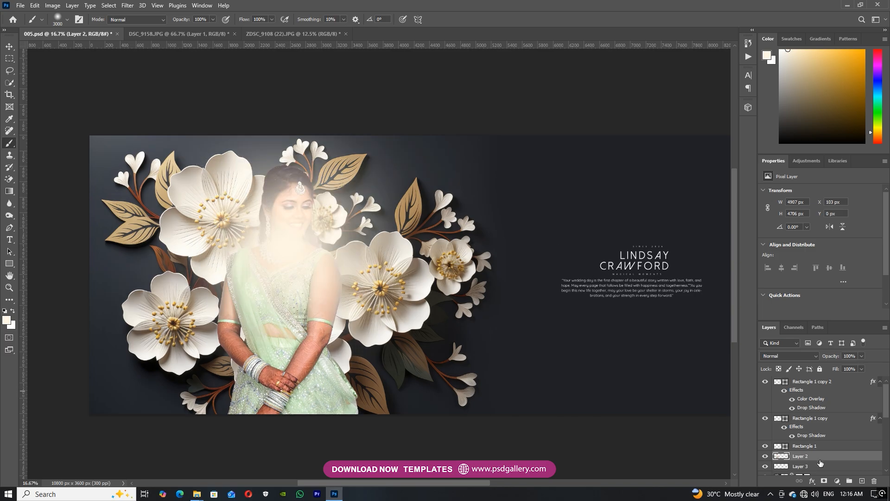
# Try to rearrange the stacking order of the woman's layer and the new empty layer
pyautogui.scroll(-3, 807, 467)
pyautogui.moveTo(796, 395); pyautogui.dragTo(797, 380)
pyautogui.press('v')
pyautogui.rightClick(333, 393)
pyautogui.click(343, 392)
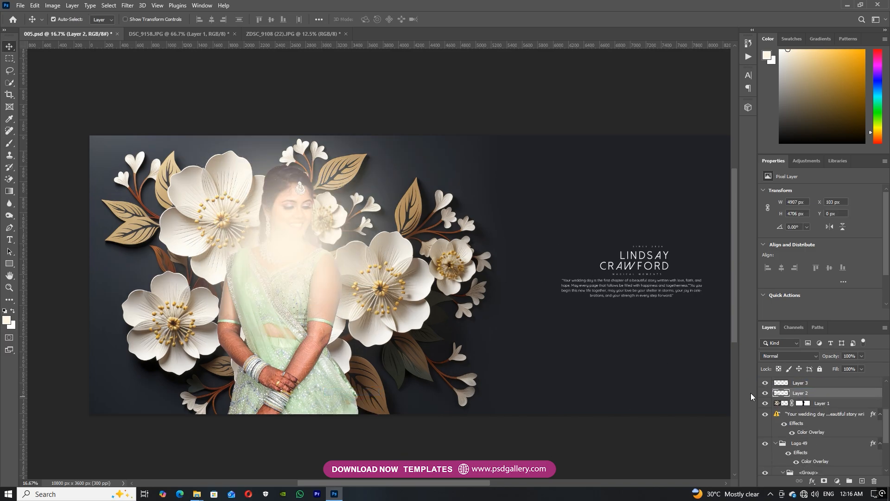
pyautogui.moveTo(796, 390); pyautogui.dragTo(796, 379)
pyautogui.click(800, 383)
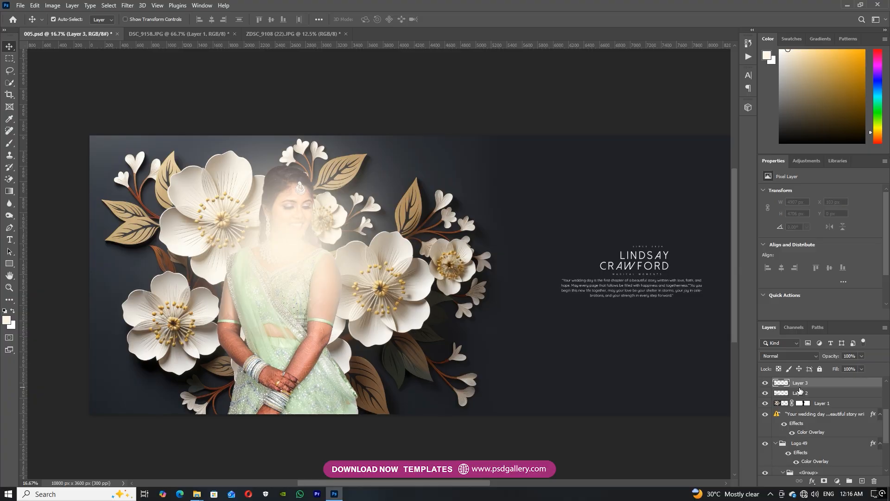
pyautogui.click(764, 393)
pyautogui.click(798, 392)
pyautogui.moveTo(799, 388); pyautogui.dragTo(797, 379)
pyautogui.rightClick(301, 385)
pyautogui.click(312, 389)
# Compare the composition with the woman's layer hidden and shown to check what the layer contains
pyautogui.click(765, 385)
pyautogui.click(764, 385)
pyautogui.click(765, 385)
pyautogui.click(764, 385)
pyautogui.click(764, 385)
pyautogui.click(764, 385)
pyautogui.click(764, 384)
pyautogui.click(765, 385)
pyautogui.click(761, 386)
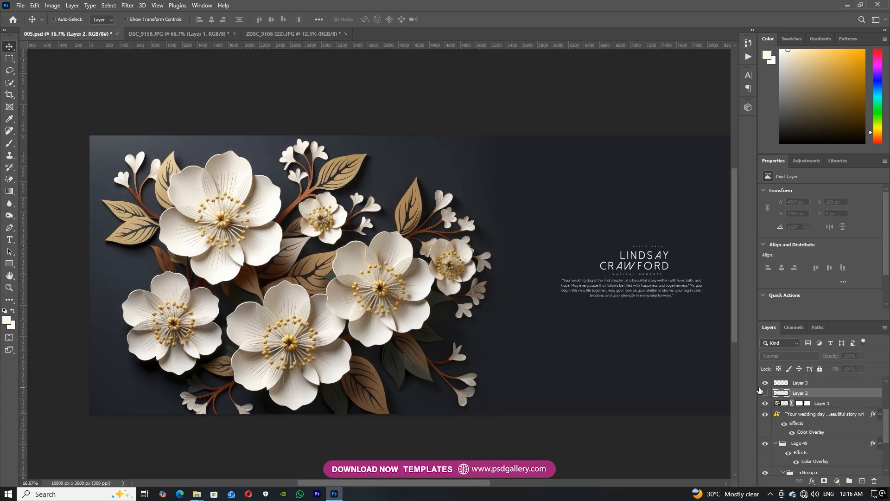
pyautogui.click(761, 386)
# Add another new layer and place it directly below the woman's layer
pyautogui.rightClick(307, 284)
pyautogui.click(863, 482)
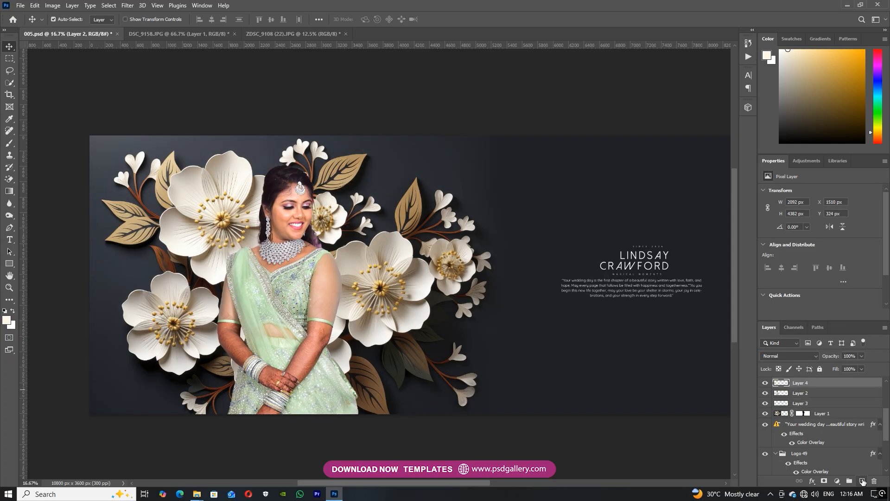
pyautogui.moveTo(798, 384); pyautogui.dragTo(799, 399)
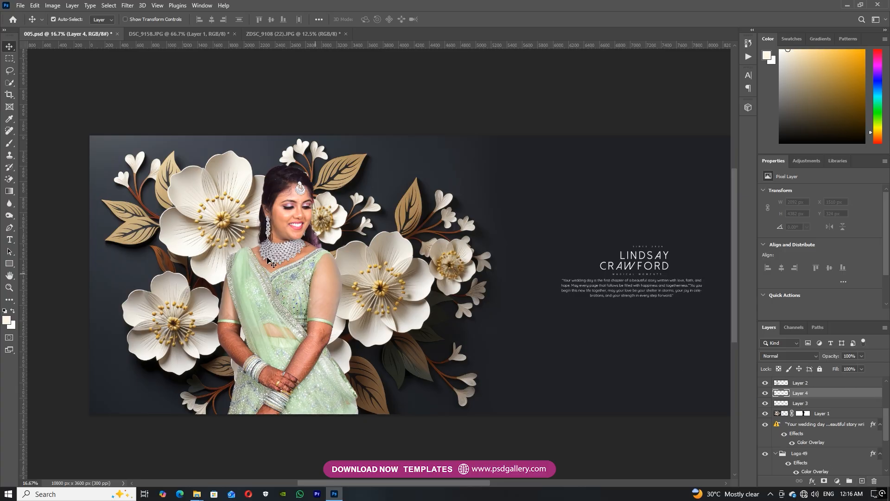
# Paint a soft cream glow behind the woman's head and shoulders, reducing the brush size from 3000 to 1600 px
pyautogui.press('b')
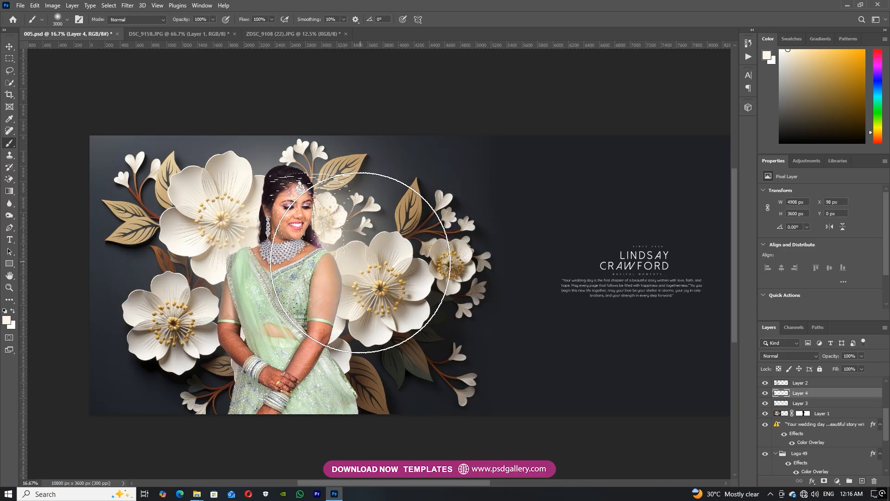
pyautogui.press('[')
pyautogui.press('[')
pyautogui.press('[')
pyautogui.press('[')
pyautogui.press('[')
pyautogui.press('[')
pyautogui.press('[')
pyautogui.press('[')
pyautogui.press('[')
pyautogui.press('[')
pyautogui.press('[')
pyautogui.press('[')
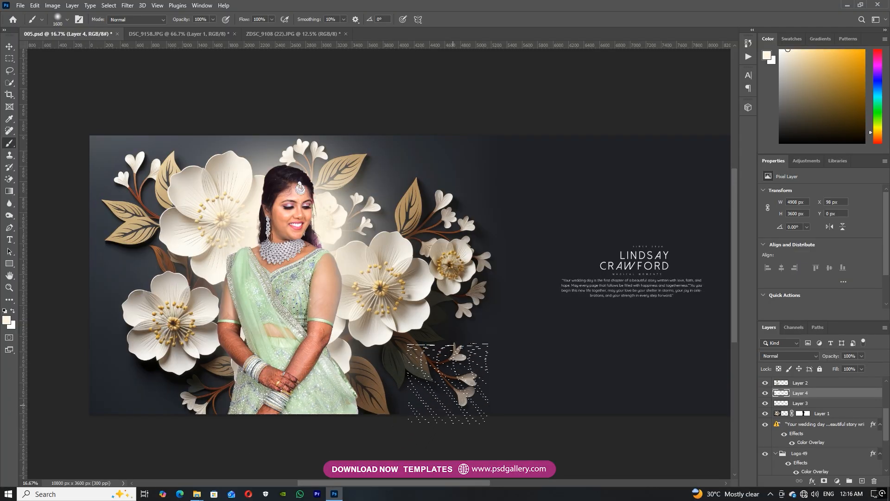
pyautogui.moveTo(353, 318); pyautogui.dragTo(364, 327)
# Make the woman's layer active for retouching the hair edge beside her face
pyautogui.press('v')
pyautogui.rightClick(317, 306)
pyautogui.click(327, 311)
pyautogui.scroll(2, 366, 316)
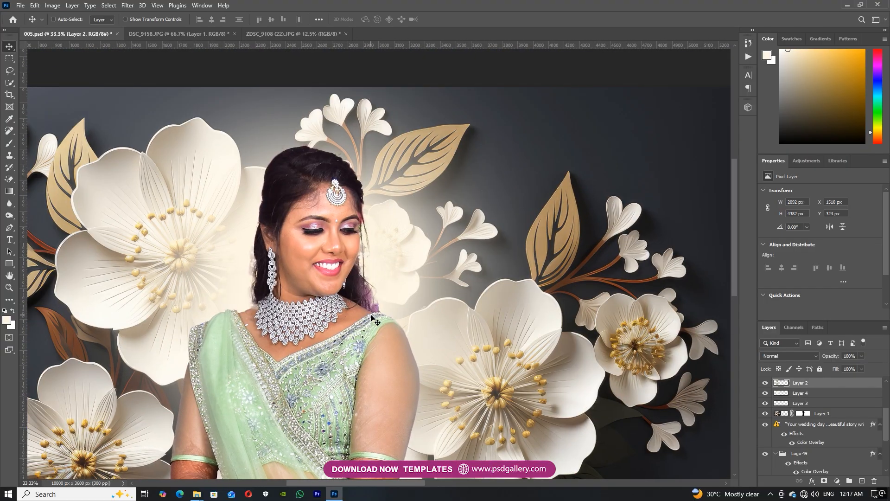
pyautogui.hotkey('ctrl', '+')
pyautogui.rightClick(294, 265)
pyautogui.click(304, 270)
pyautogui.moveTo(309, 260); pyautogui.dragTo(320, 290)
pyautogui.keyDown('ctrl'); pyautogui.rightClick(276, 243); pyautogui.keyUp('ctrl')
pyautogui.click(283, 248)
pyautogui.moveTo(378, 337); pyautogui.dragTo(362, 280)
# Trace a pen path from the woman's shoulder up along the outer edge of her hair
pyautogui.press('p')
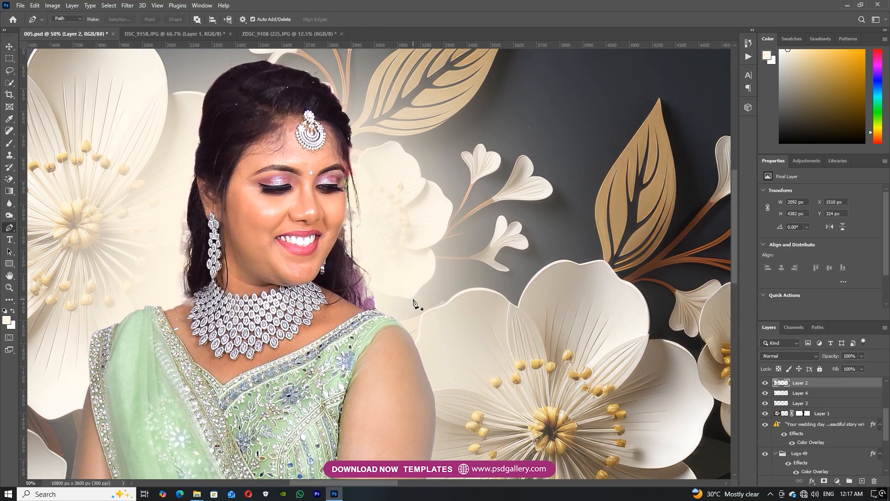
pyautogui.hotkey('ctrl', '+')
pyautogui.hotkey('ctrl', '+')
pyautogui.click(409, 358)
pyautogui.moveTo(367, 362); pyautogui.dragTo(341, 342)
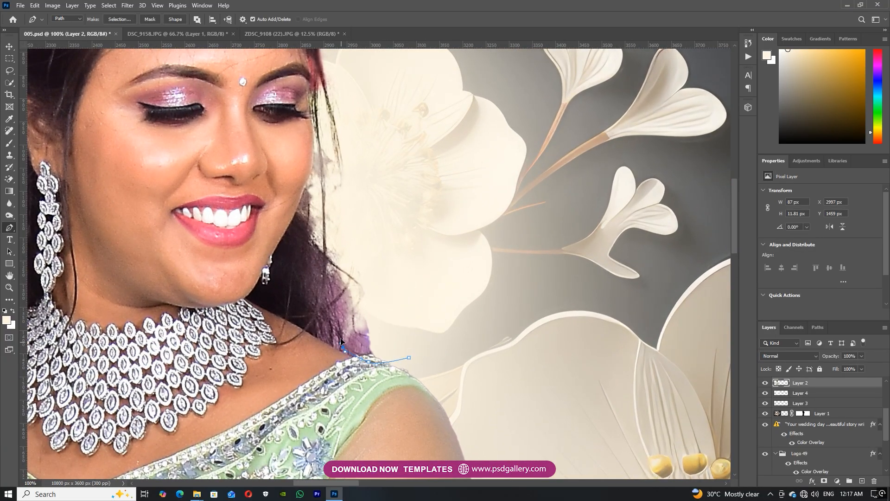
pyautogui.click(353, 300)
pyautogui.moveTo(356, 278); pyautogui.dragTo(353, 270)
pyautogui.click(325, 166)
pyautogui.click(327, 133)
pyautogui.click(328, 106)
pyautogui.click(330, 85)
pyautogui.click(345, 78)
pyautogui.click(416, 180)
pyautogui.click(441, 267)
pyautogui.moveTo(443, 298); pyautogui.dragTo(444, 306)
pyautogui.hotkey('ctrl', 'z')
pyautogui.hotkey('ctrl', 'z')
pyautogui.hotkey('ctrl', 'z')
pyautogui.hotkey('ctrl', 'z')
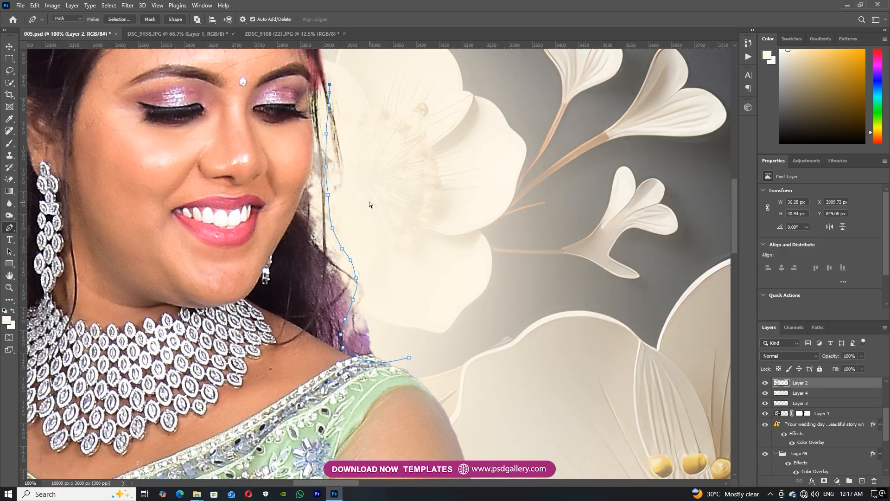
pyautogui.hotkey('ctrl', 'z')
pyautogui.hotkey('ctrl', 'z')
pyautogui.hotkey('ctrl', 'z')
# Continue the path around the purple fringe outside the hair, convert it to a selection, delete the fringe and deselect
pyautogui.click(323, 135)
pyautogui.click(335, 146)
pyautogui.click(340, 169)
pyautogui.click(351, 190)
pyautogui.click(377, 230)
pyautogui.click(384, 251)
pyautogui.moveTo(392, 266); pyautogui.dragTo(393, 273)
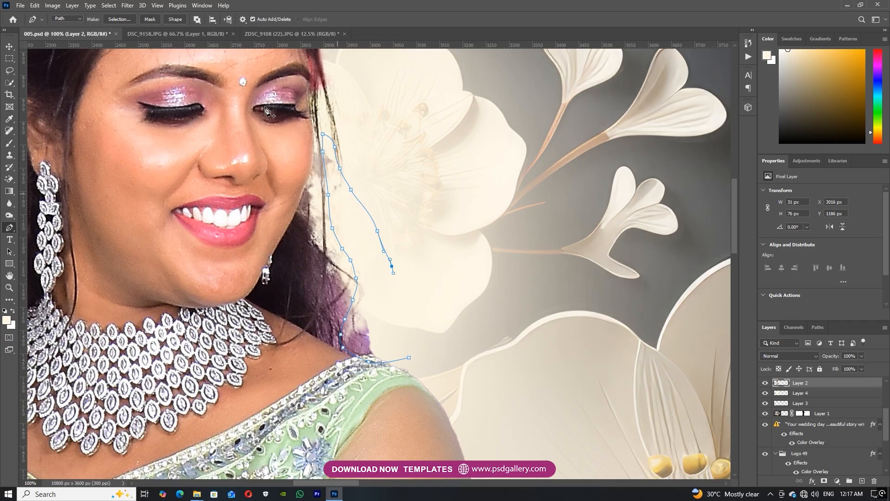
pyautogui.click(117, 19)
pyautogui.press('Return')
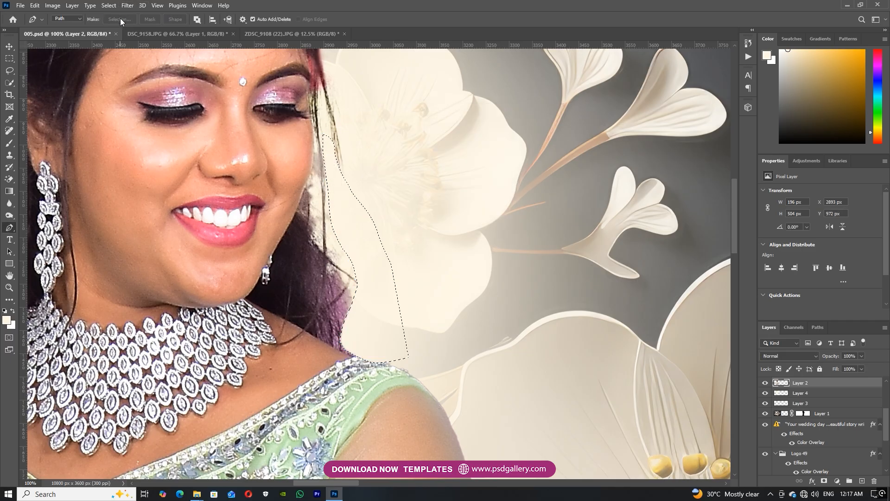
pyautogui.hotkey('ctrl', 'd')
# Trace a pen path from the shoulder up along the face edge and around the loose, purple-tinted hair strands
pyautogui.click(359, 335)
pyautogui.moveTo(345, 348); pyautogui.dragTo(315, 326)
pyautogui.moveTo(301, 315); pyautogui.dragTo(293, 274)
pyautogui.moveTo(294, 244); pyautogui.dragTo(298, 208)
pyautogui.moveTo(302, 203); pyautogui.dragTo(305, 195)
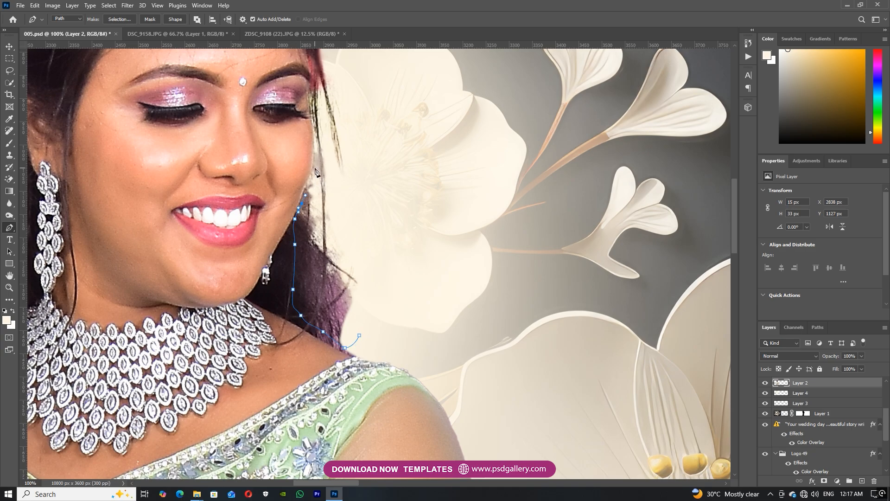
pyautogui.moveTo(314, 120); pyautogui.dragTo(313, 112)
pyautogui.moveTo(311, 102); pyautogui.dragTo(311, 72)
pyautogui.moveTo(312, 70); pyautogui.dragTo(315, 166)
pyautogui.moveTo(312, 123); pyautogui.dragTo(312, 110)
pyautogui.moveTo(312, 92); pyautogui.dragTo(313, 83)
pyautogui.moveTo(365, 75); pyautogui.dragTo(395, 100)
pyautogui.moveTo(487, 285); pyautogui.dragTo(487, 311)
pyautogui.moveTo(491, 338); pyautogui.dragTo(490, 356)
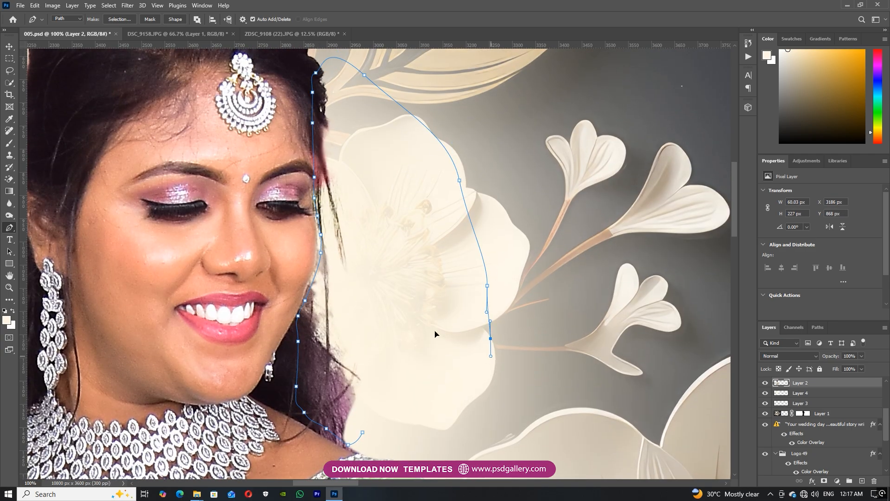
# Convert the path to a selection with an 8 px feather and desaturate the purple-tinted hair with Hue/Saturation
pyautogui.click(120, 19)
pyautogui.press('Return')
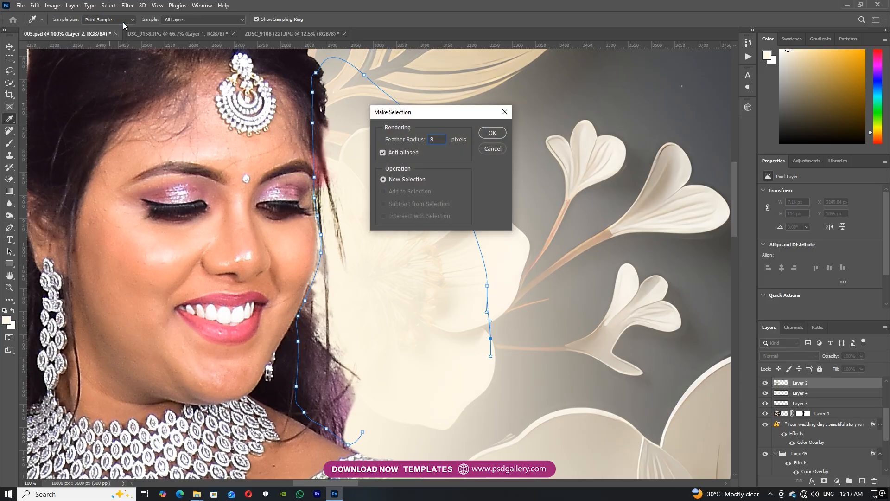
pyautogui.hotkey('ctrl', 'u')
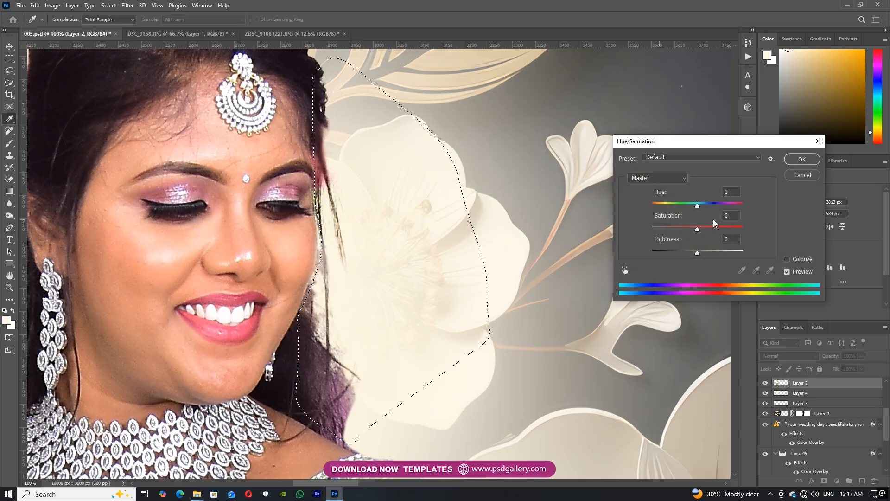
pyautogui.moveTo(693, 226); pyautogui.dragTo(679, 253)
pyautogui.click(801, 159)
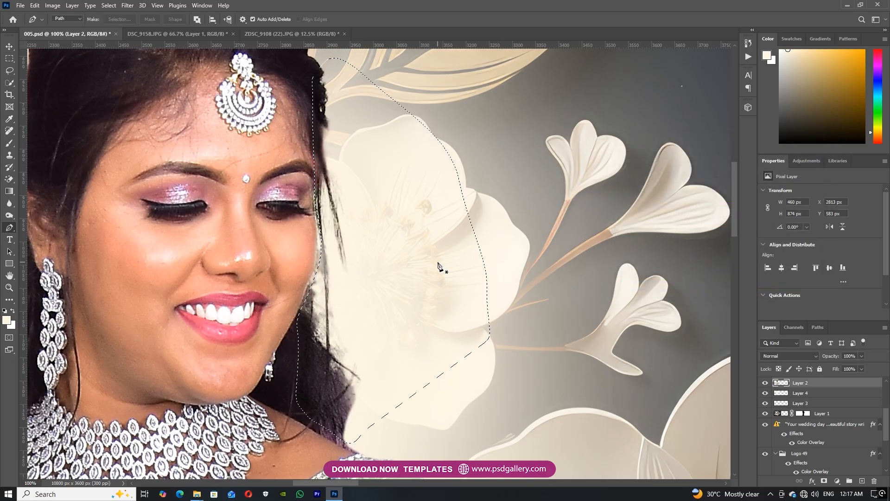
# Trace a new pen path from the shoulder up along the hair edge beside the face, looping outward over the flowers
pyautogui.hotkey('ctrl', 'd')
pyautogui.hotkey('ctrl', '-')
pyautogui.moveTo(415, 351); pyautogui.dragTo(433, 311)
pyautogui.hotkey('ctrl', '+')
pyautogui.click(416, 384)
pyautogui.moveTo(386, 391); pyautogui.dragTo(370, 377)
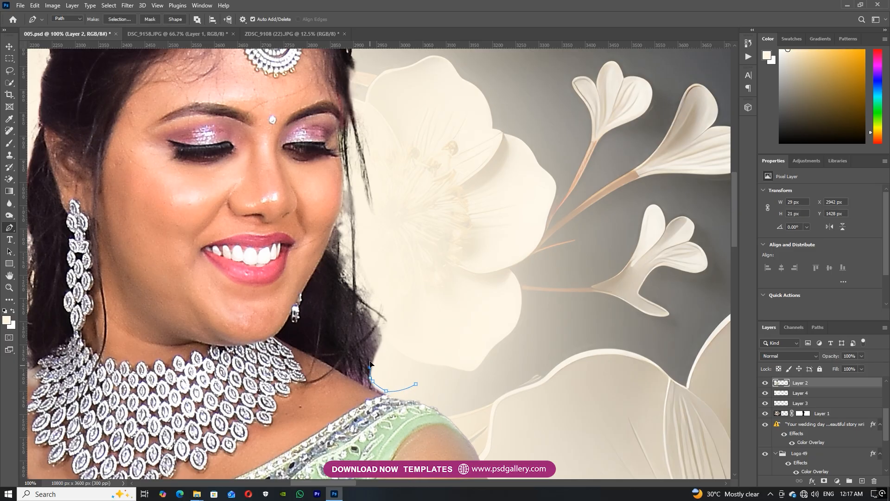
pyautogui.moveTo(363, 283); pyautogui.dragTo(363, 272)
pyautogui.click(369, 190)
pyautogui.click(350, 140)
pyautogui.moveTo(346, 110); pyautogui.dragTo(348, 156)
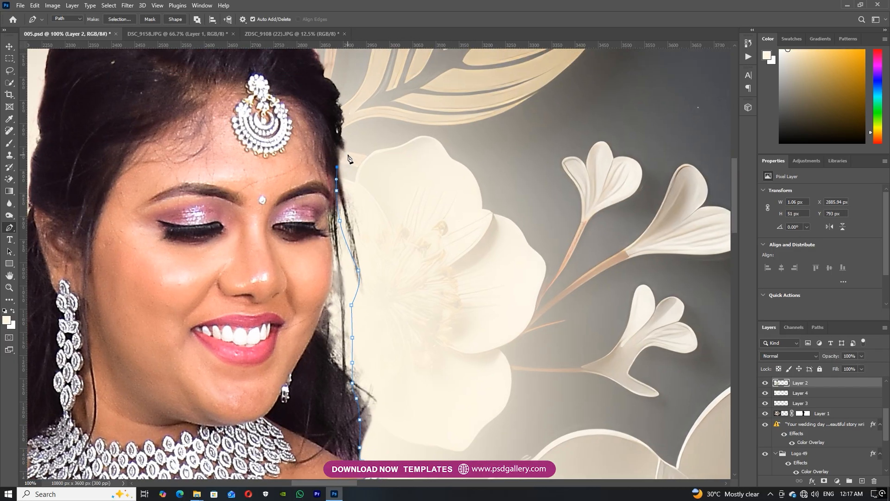
pyautogui.moveTo(483, 233); pyautogui.dragTo(485, 249)
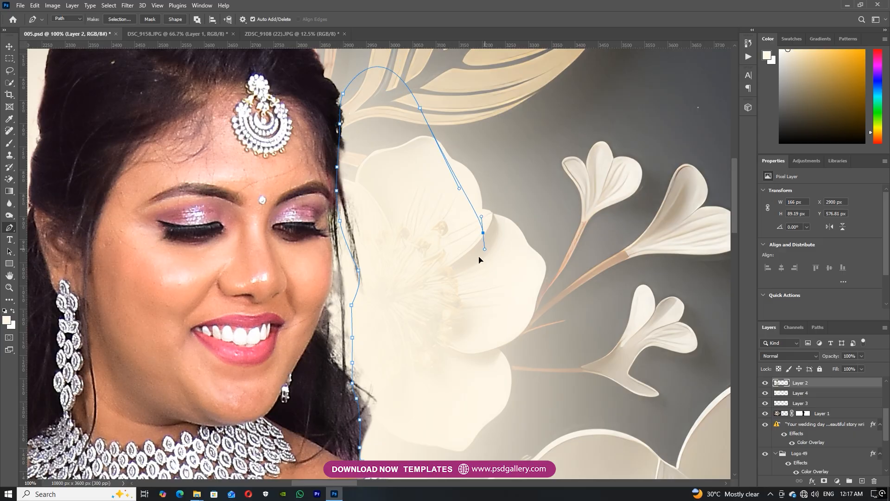
# Convert the path to a selection, delete the fringe outside the hair and deselect
pyautogui.click(119, 19)
pyautogui.press('Return')
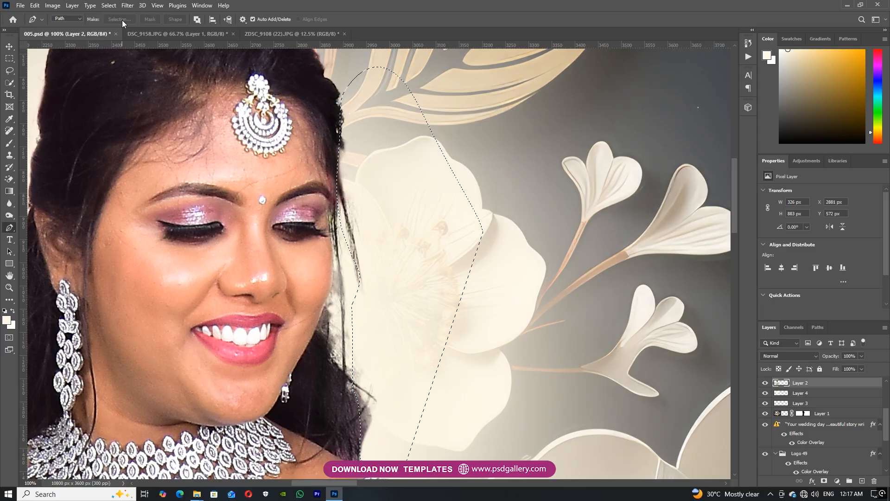
pyautogui.hotkey('ctrl', 'd')
# Outline the leftover strand remnant beside the face with a small closed path, clear it as a selection and deselect
pyautogui.moveTo(393, 292); pyautogui.dragTo(390, 303)
pyautogui.moveTo(371, 316); pyautogui.dragTo(351, 275)
pyautogui.moveTo(350, 251)
pyautogui.mouseDown()
pyautogui.moveTo(350, 243)
pyautogui.moveTo(388, 264)
pyautogui.mouseUp()
pyautogui.hotkey('ctrl', 'Return')
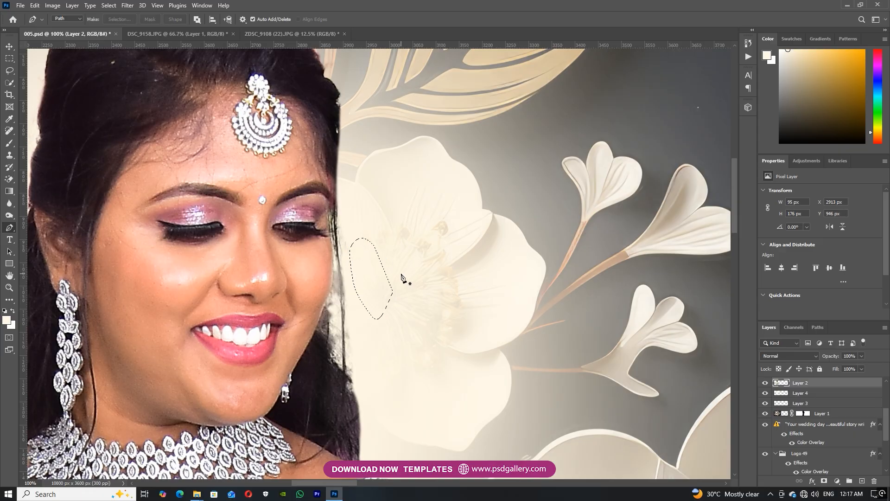
pyautogui.hotkey('ctrl', 'd')
# Trace a pen path from the sari-draped shoulder up the outer hair edge behind the large earring, curving out over the background
pyautogui.hotkey('ctrl', '-')
pyautogui.hotkey('ctrl', '-')
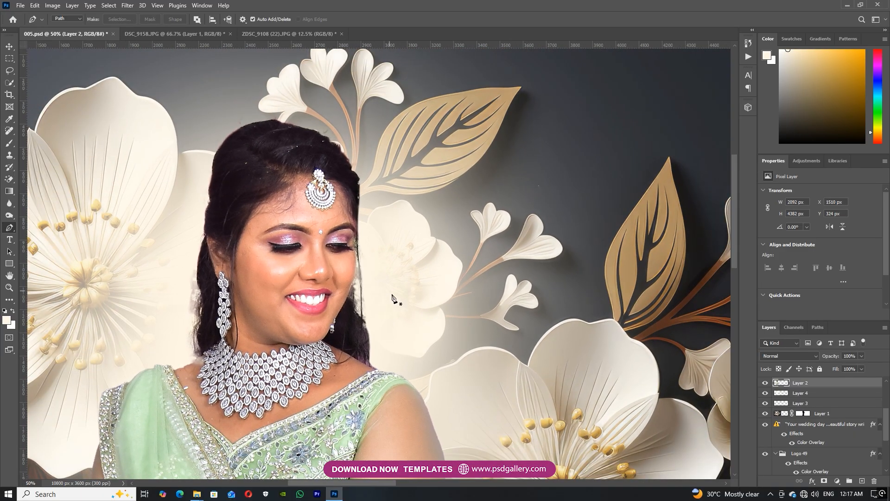
pyautogui.hotkey('ctrl', '-')
pyautogui.moveTo(309, 274); pyautogui.dragTo(390, 247)
pyautogui.hotkey('ctrl', '+')
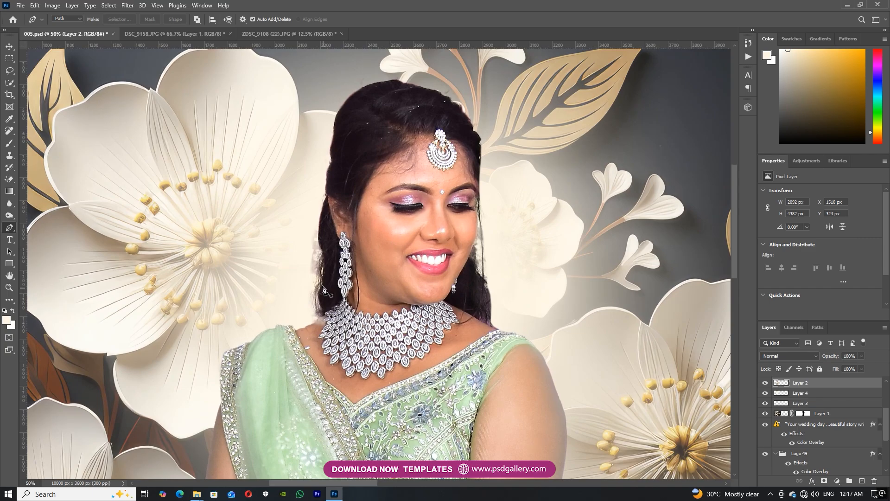
pyautogui.hotkey('ctrl', '+')
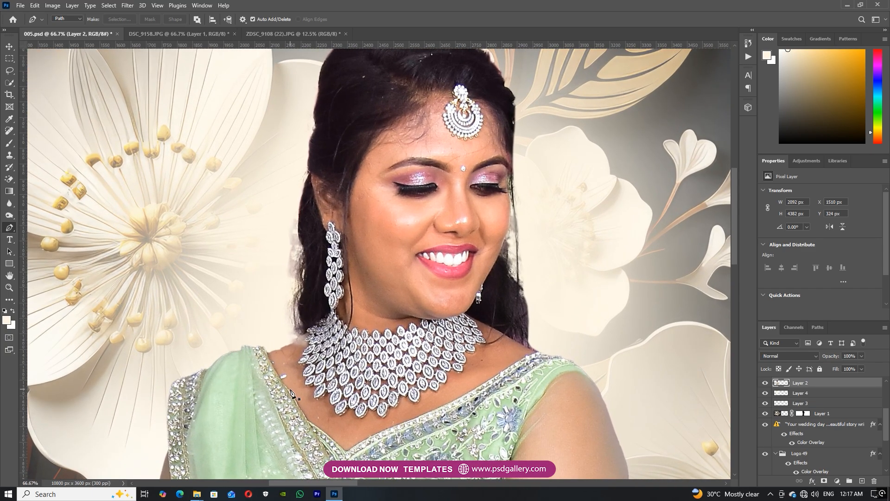
pyautogui.hotkey('ctrl', '+')
pyautogui.click(210, 396)
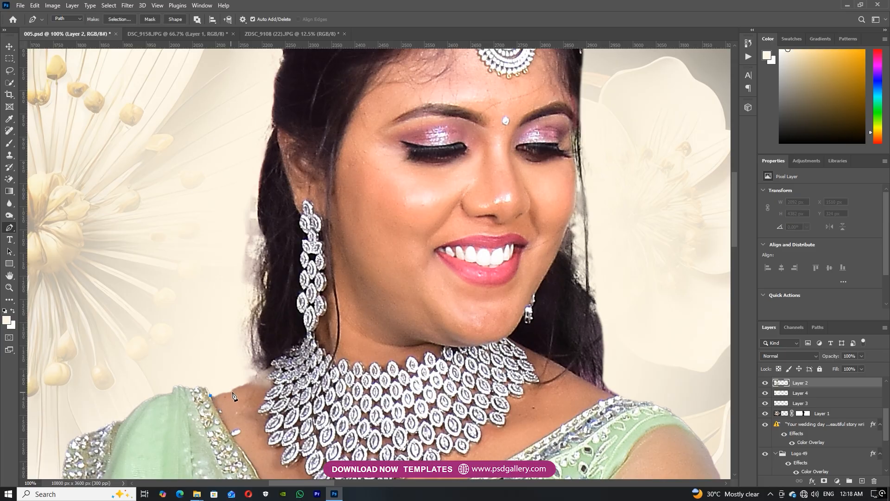
pyautogui.click(240, 388)
pyautogui.moveTo(251, 322); pyautogui.dragTo(254, 293)
pyautogui.click(257, 250)
pyautogui.click(259, 232)
pyautogui.click(259, 210)
pyautogui.click(259, 188)
pyautogui.click(261, 165)
pyautogui.click(265, 141)
pyautogui.moveTo(224, 143); pyautogui.dragTo(194, 166)
pyautogui.moveTo(161, 194); pyautogui.dragTo(150, 223)
# Convert the path to a selection with a 2 px feather, delete the fringe behind the earring and deselect
pyautogui.click(119, 19)
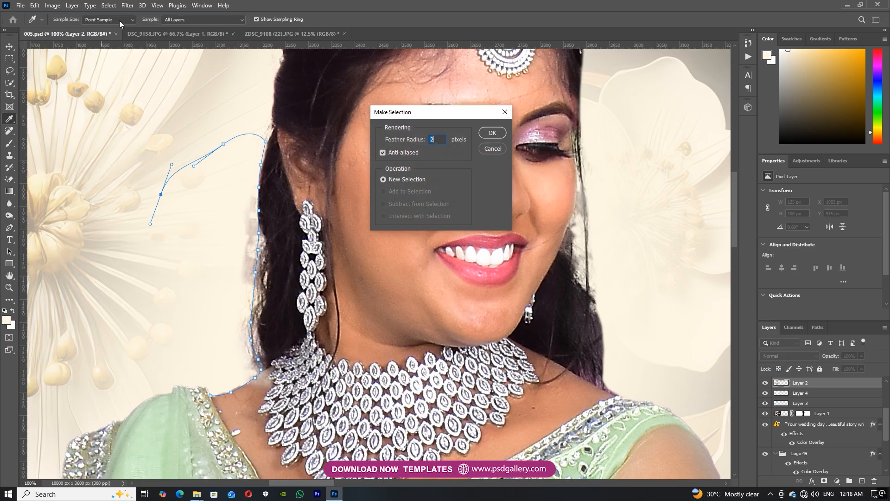
pyautogui.press('Return')
pyautogui.press('Delete')
pyautogui.hotkey('ctrl', 'd')
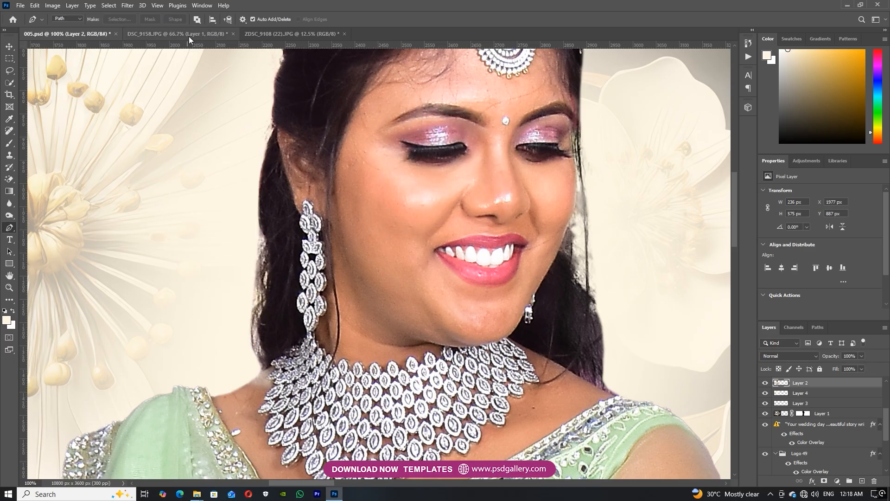
# Remove the white specks from the hair on top of the head using a smaller Spot Healing Brush
pyautogui.hotkey('ctrl', '-')
pyautogui.moveTo(334, 159); pyautogui.dragTo(325, 190)
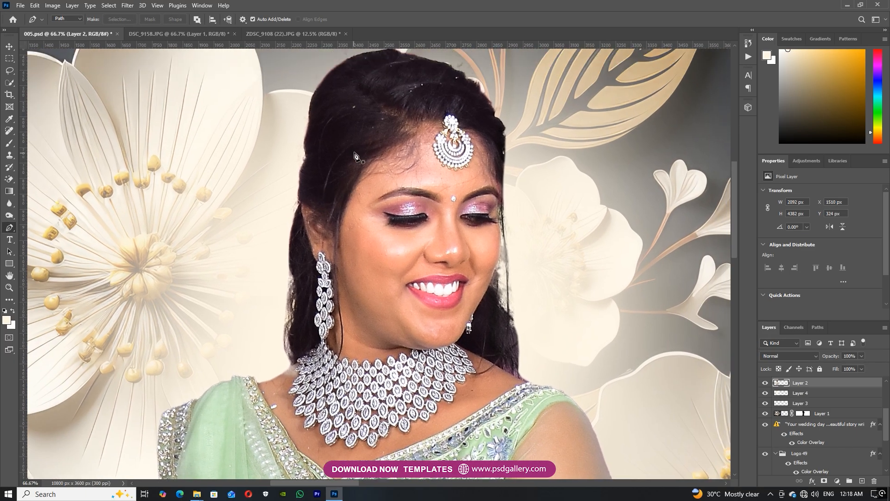
pyautogui.press('j')
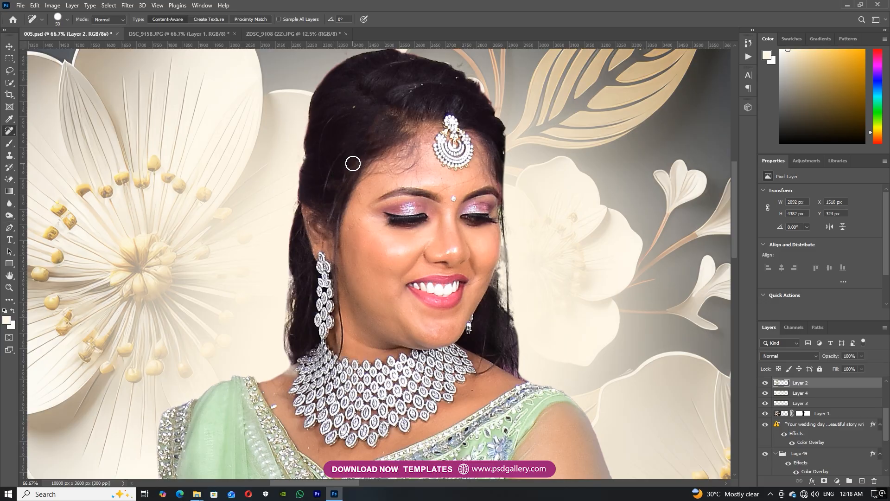
pyautogui.moveTo(359, 139); pyautogui.dragTo(309, 217)
pyautogui.hotkey('ctrl', '+')
pyautogui.press('[')
pyautogui.press('[')
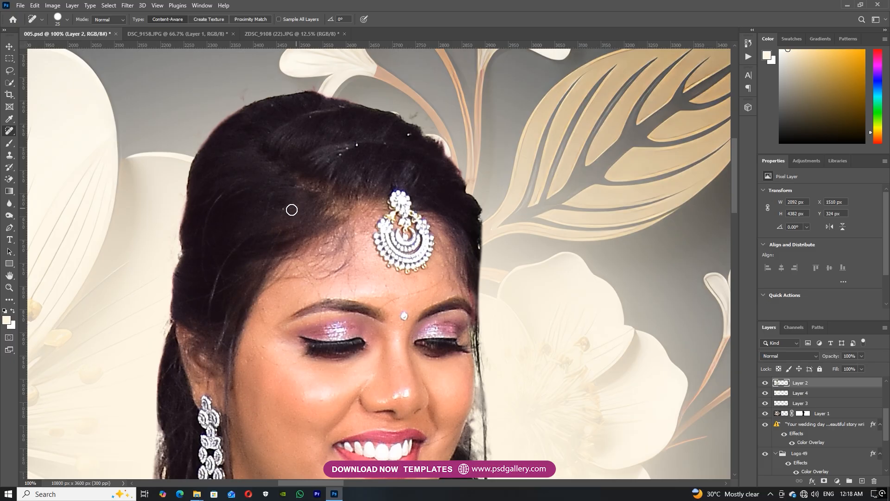
pyautogui.click(407, 134)
# Trace a closed pen path around the outer hair on the crown, running just inside the hairline and out over the background
pyautogui.hotkey('ctrl', '-')
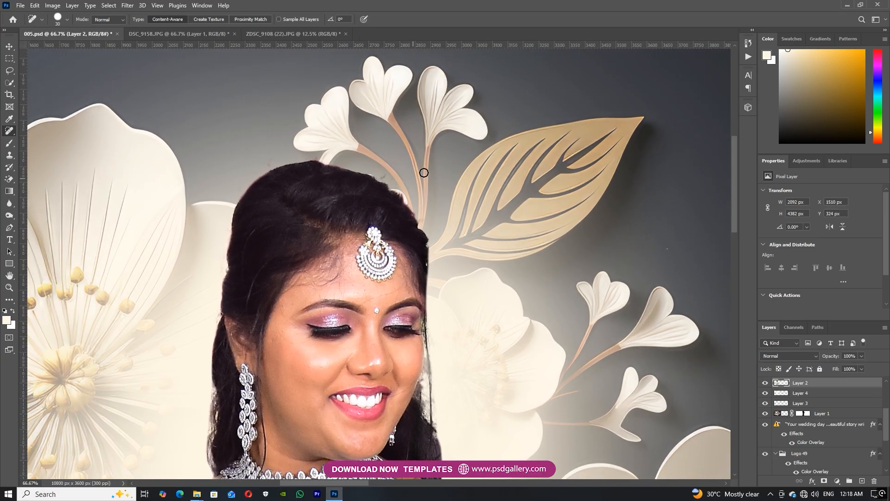
pyautogui.press('p')
pyautogui.hotkey('ctrl', '-')
pyautogui.click(424, 229)
pyautogui.click(419, 242)
pyautogui.click(375, 214)
pyautogui.click(334, 199)
pyautogui.click(282, 217)
pyautogui.click(273, 278)
pyautogui.click(264, 289)
pyautogui.click(252, 303)
pyautogui.click(232, 228)
pyautogui.click(373, 144)
# Convert the crown path to a selection, apply Hue/Saturation with saturation -36 and lightness -44, and deselect
pyautogui.click(119, 19)
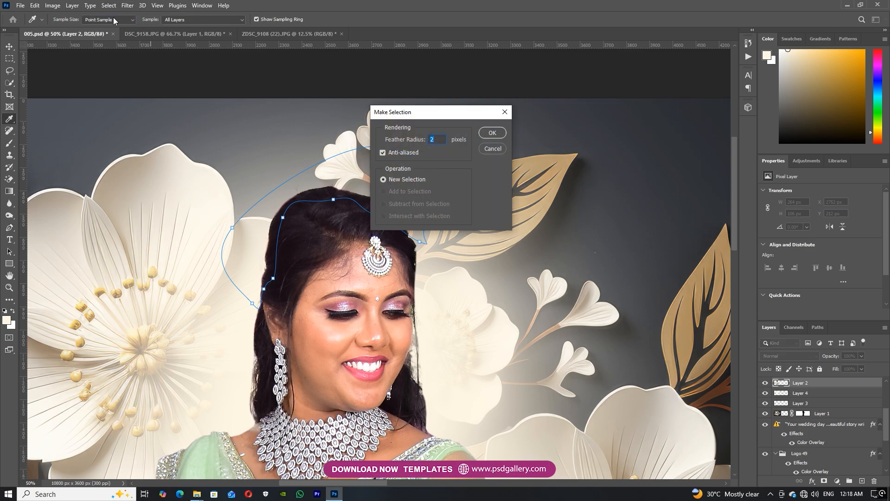
pyautogui.press('Return')
pyautogui.hotkey('ctrl', 'u')
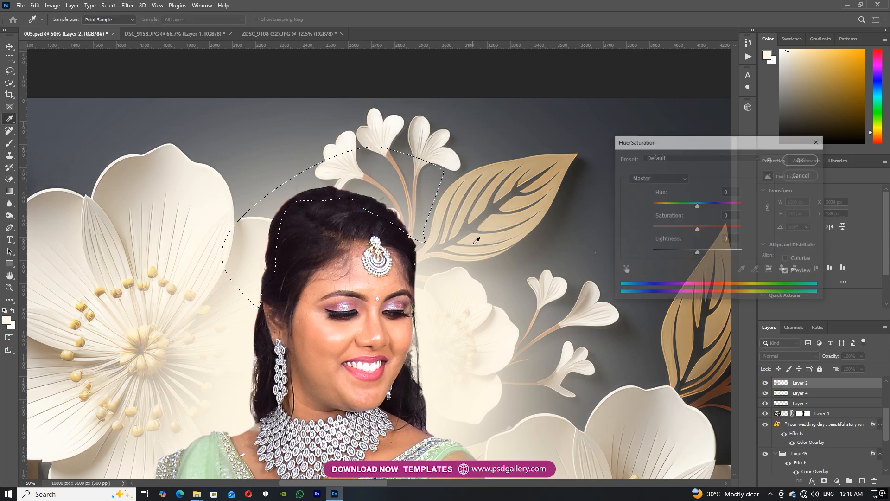
pyautogui.moveTo(697, 230); pyautogui.dragTo(681, 254)
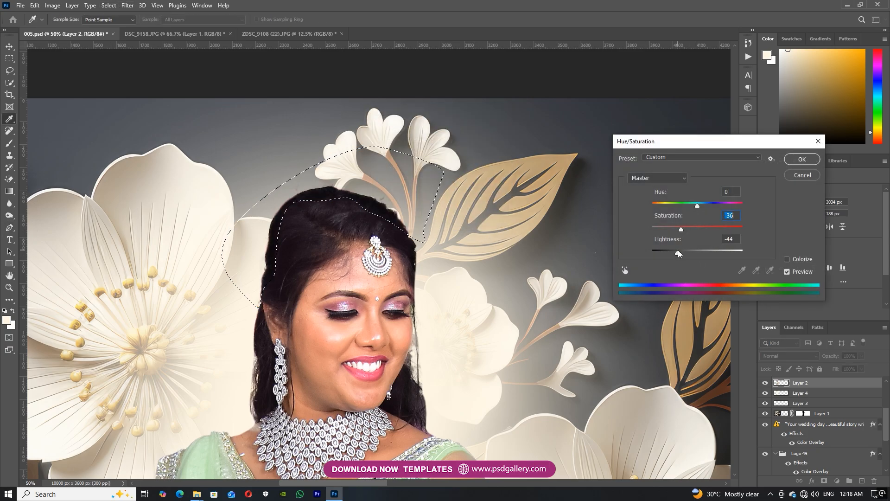
pyautogui.click(802, 159)
pyautogui.hotkey('ctrl', 'd')
# Select the bride on Layer 2 and reduce her height slightly to 4326 px with Free Transform
pyautogui.hotkey('ctrl', '-')
pyautogui.hotkey('ctrl', '-')
pyautogui.hotkey('ctrl', '-')
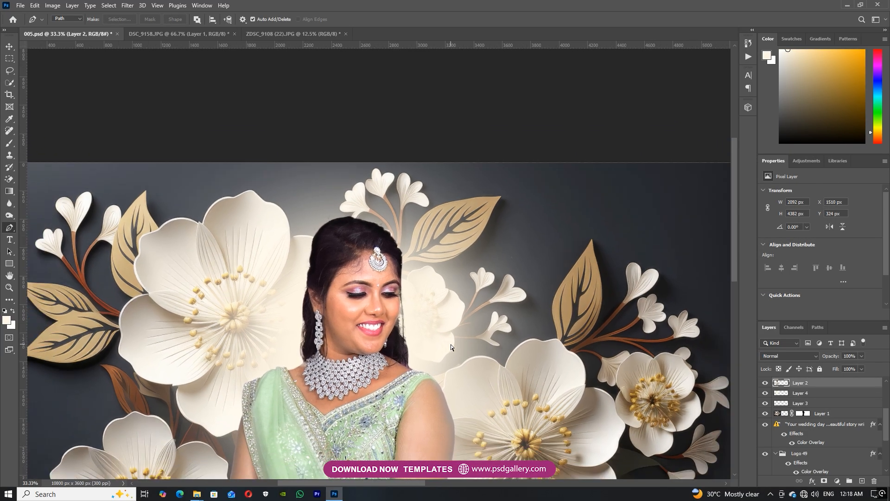
pyautogui.moveTo(440, 372); pyautogui.dragTo(364, 279)
pyautogui.hotkey('ctrl', '+')
pyautogui.press('v')
pyautogui.rightClick(376, 272)
pyautogui.click(384, 277)
pyautogui.rightClick(326, 258)
pyautogui.click(343, 263)
pyautogui.hotkey('ctrl', 't')
pyautogui.moveTo(328, 105); pyautogui.dragTo(329, 107)
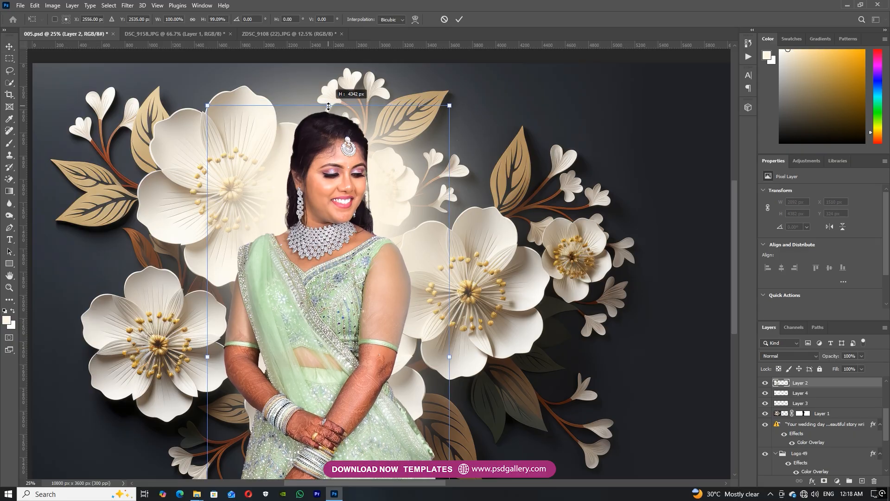
pyautogui.press('Return')
# Retouch the small white speck on the skin beside the necklace and blouse border with the Spot Healing Brush
pyautogui.hotkey('ctrl', '-')
pyautogui.moveTo(345, 217); pyautogui.dragTo(351, 213)
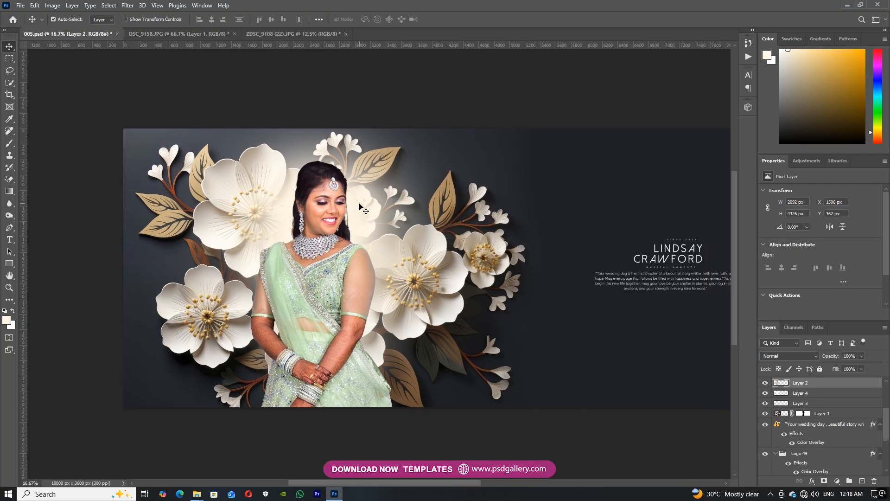
pyautogui.hotkey('ctrl', '+')
pyautogui.moveTo(279, 251); pyautogui.dragTo(330, 254)
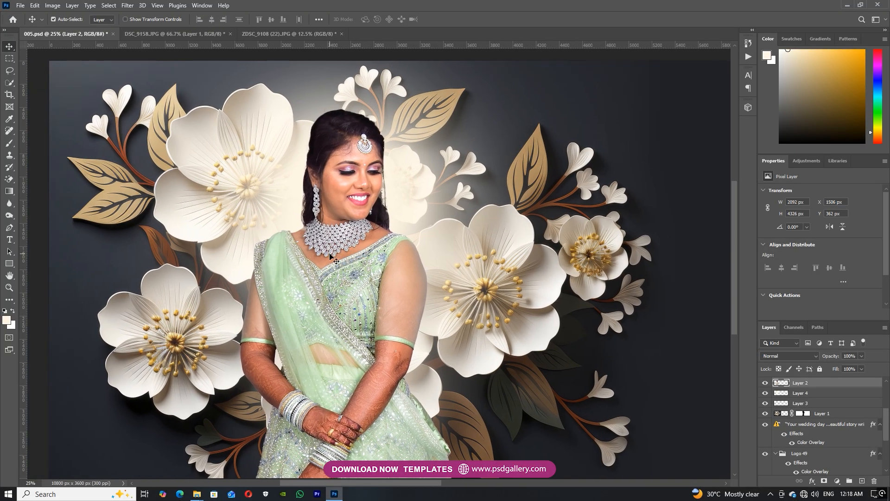
pyautogui.press('j')
pyautogui.scroll(5, 335, 234)
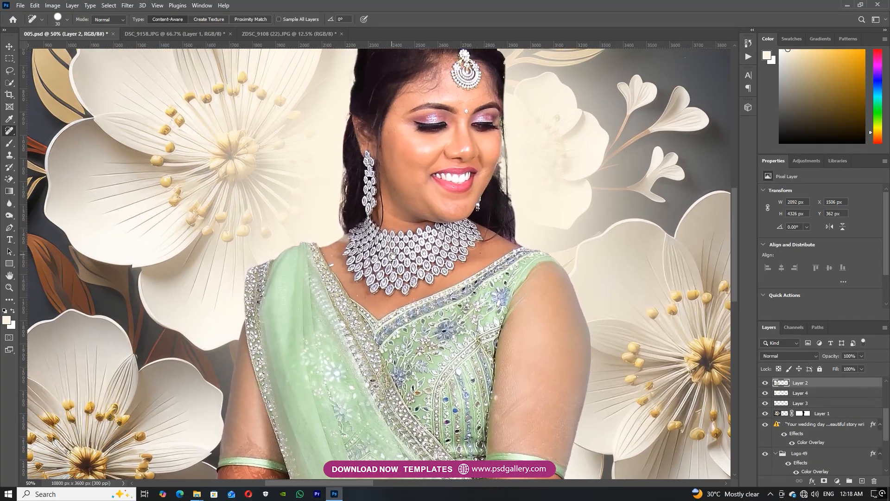
pyautogui.scroll(1, 383, 260)
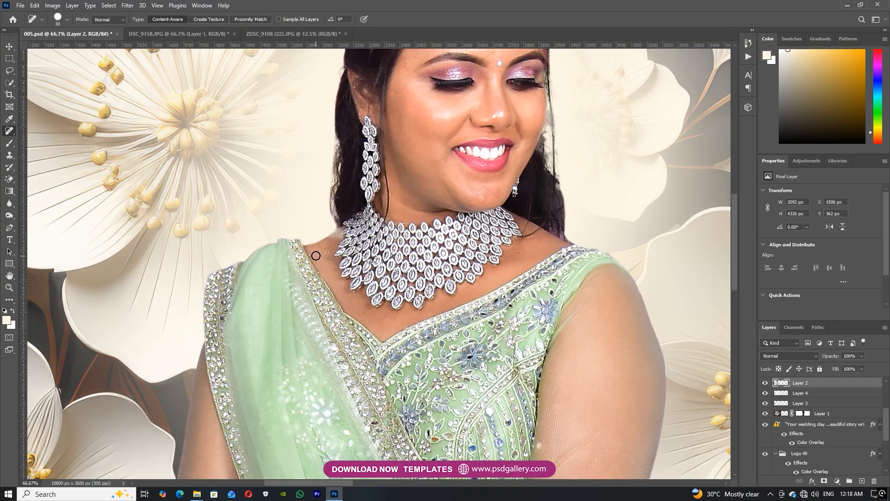
pyautogui.scroll(-5, 523, 260)
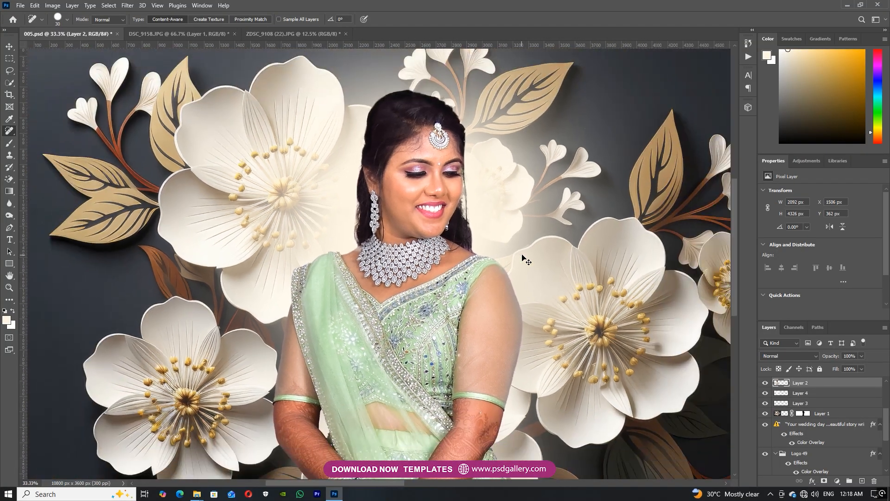
# Lower the saturation of the bride's layer to -12 with Hue/Saturation
pyautogui.press('v')
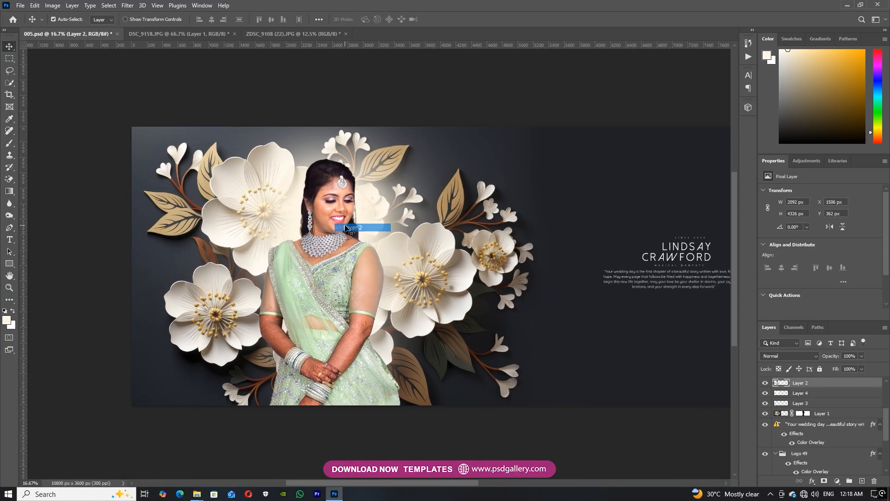
pyautogui.hotkey('ctrl', 'u')
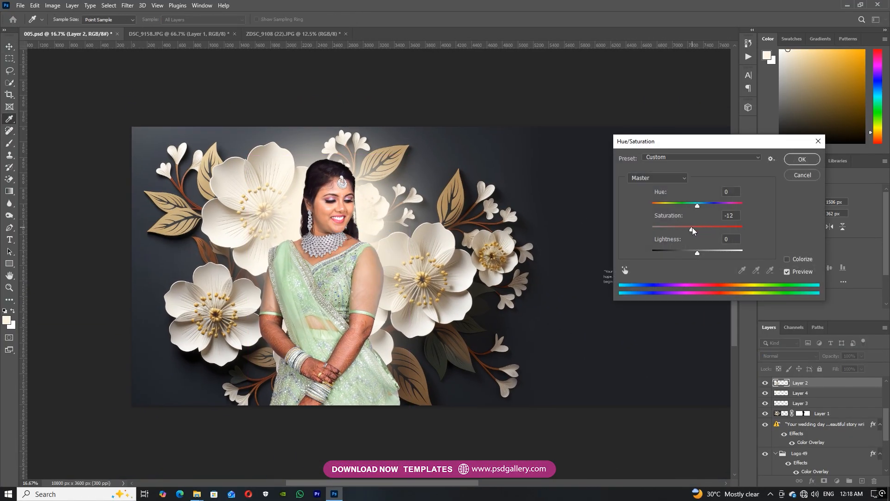
pyautogui.click(801, 158)
# Display the recorded actions containing the Skin Retouching action
pyautogui.rightClick(350, 209)
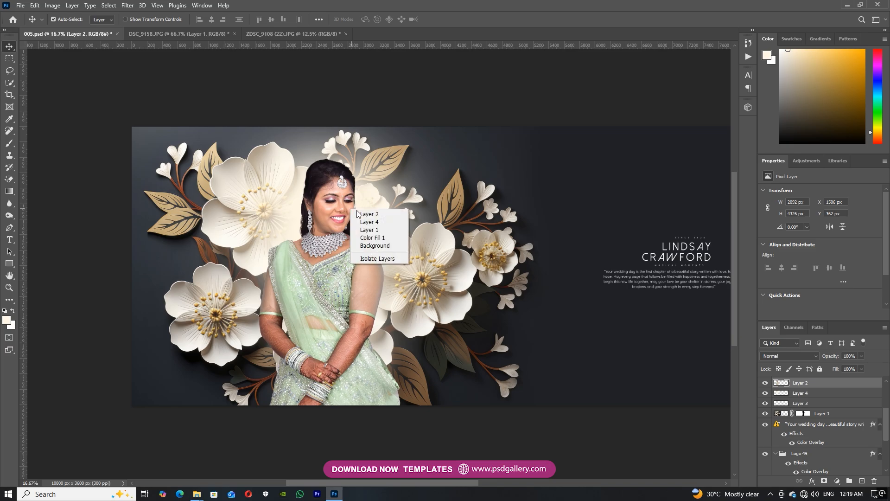
pyautogui.click(196, 5)
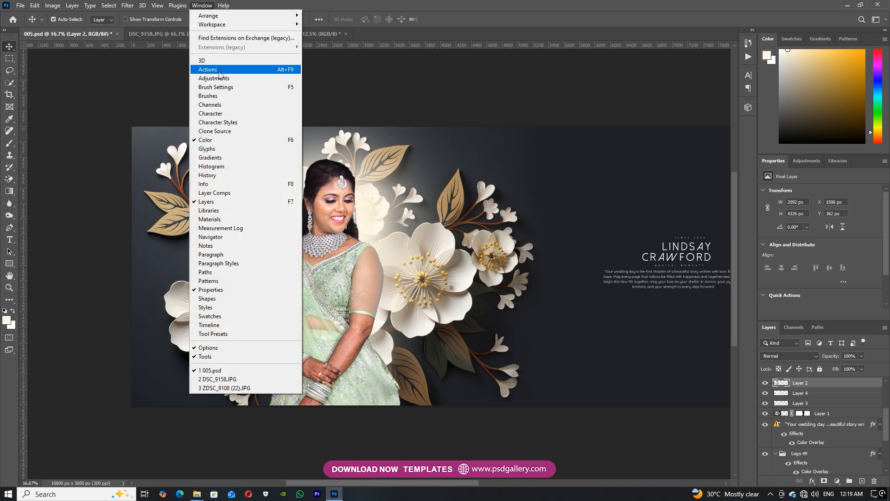
pyautogui.click(218, 69)
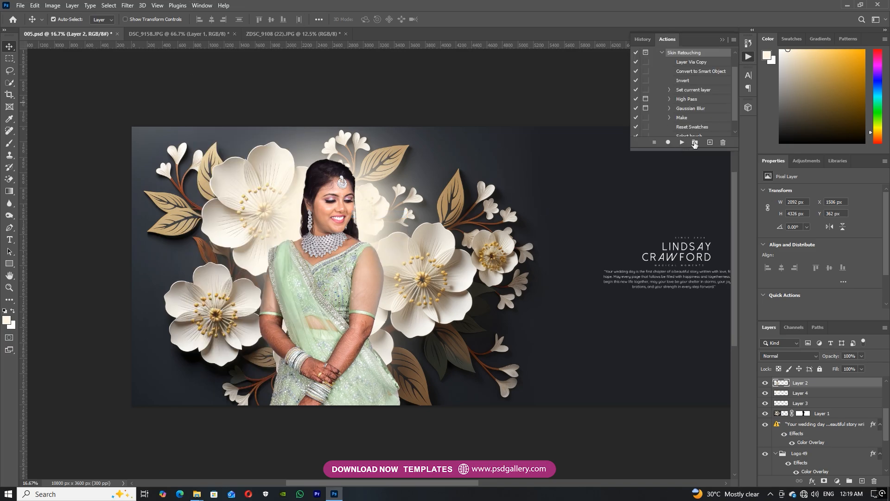
pyautogui.click(351, 131)
# Select the tan photo frame rectangle beyond the spread's title text and switch to the ZDSC_9108 (22).JPG photo
pyautogui.moveTo(530, 211); pyautogui.dragTo(253, 212)
pyautogui.click(568, 259)
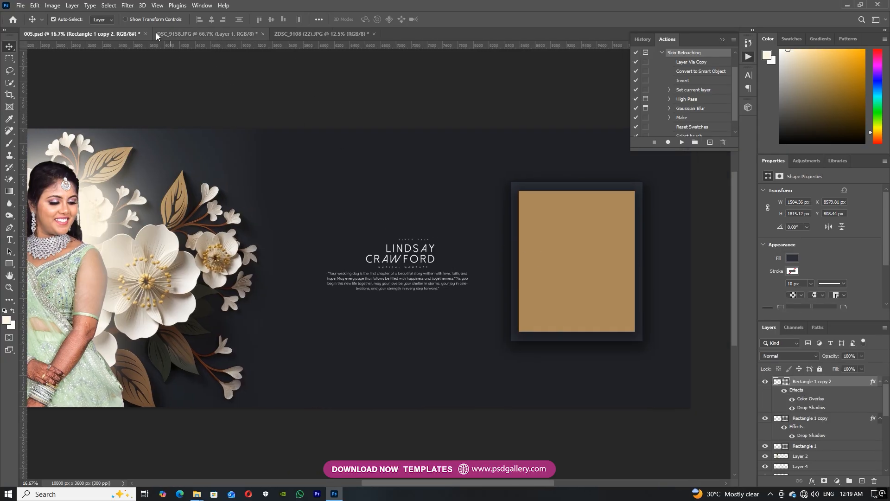
pyautogui.click(153, 32)
pyautogui.click(347, 34)
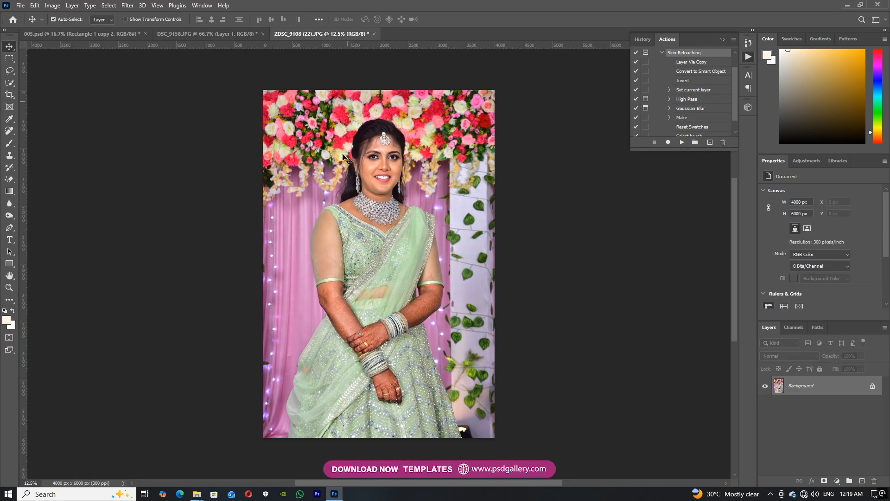
# Select the bride in the ZDSC_9108 (22).JPG photo with the Quick Selection tool and copy her onto a new layer
pyautogui.click(11, 84)
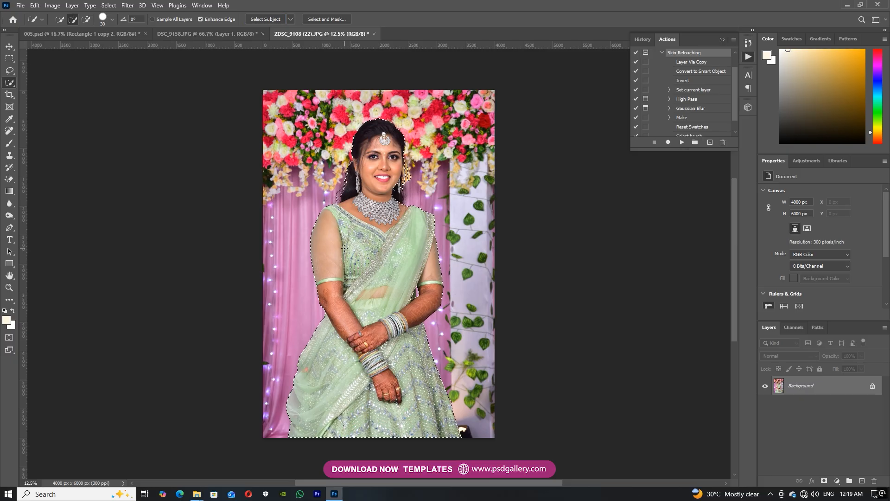
pyautogui.hotkey('ctrl', '+')
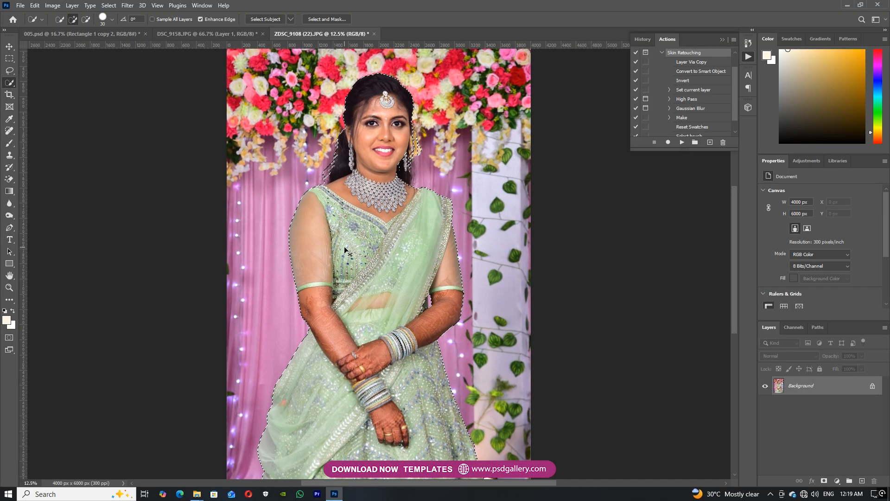
pyautogui.hotkey('ctrl', '+')
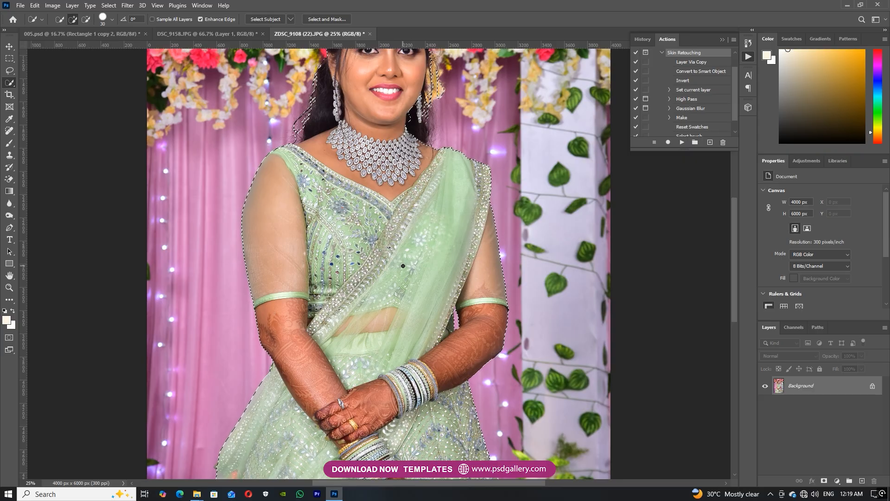
pyautogui.moveTo(394, 297); pyautogui.dragTo(410, 275)
pyautogui.moveTo(381, 228); pyautogui.dragTo(371, 359)
pyautogui.moveTo(420, 227); pyautogui.dragTo(425, 207)
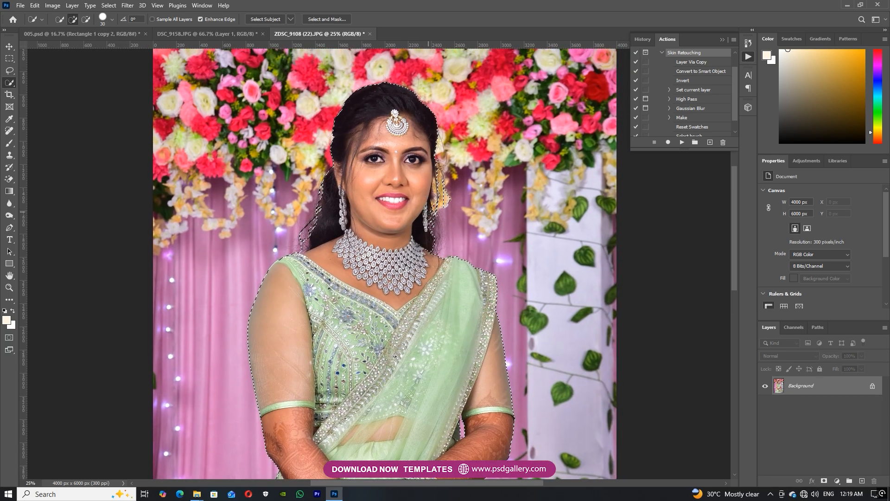
pyautogui.moveTo(420, 257); pyautogui.dragTo(431, 246)
pyautogui.moveTo(372, 171); pyautogui.dragTo(363, 227)
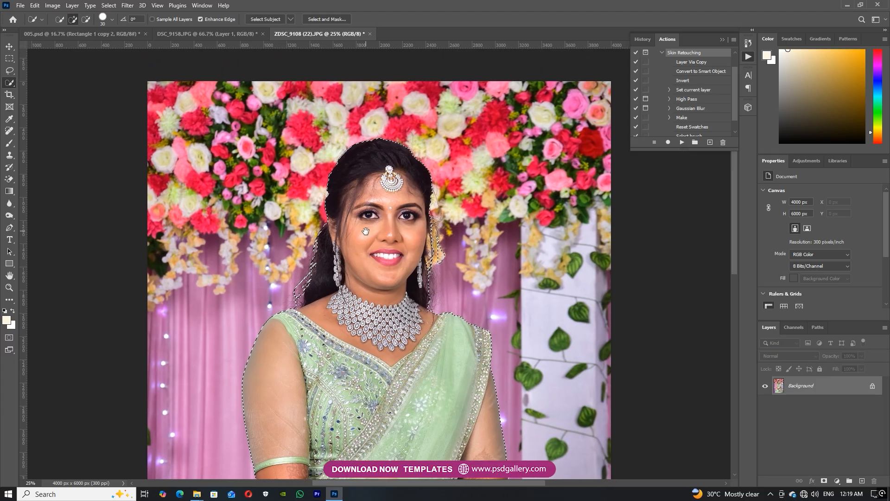
pyautogui.scroll(2, 363, 227)
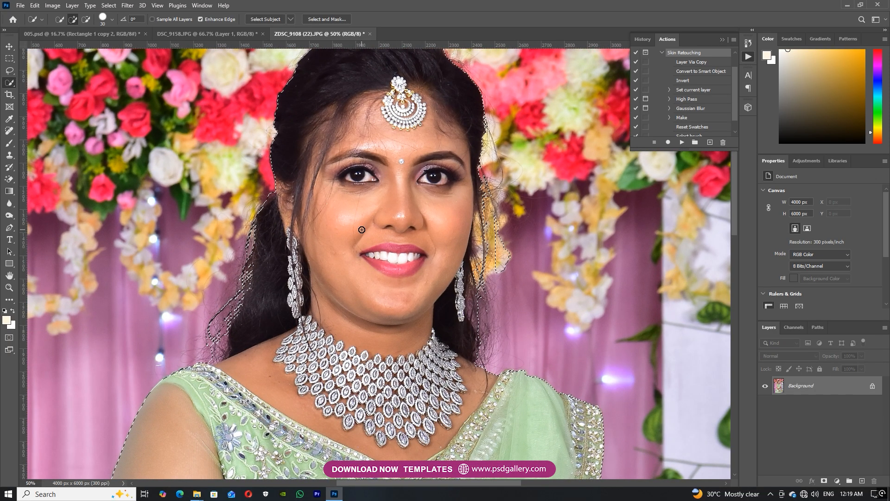
pyautogui.moveTo(363, 229); pyautogui.dragTo(358, 270)
pyautogui.hotkey('ctrl', 'j')
pyautogui.click(382, 187)
pyautogui.click(386, 193)
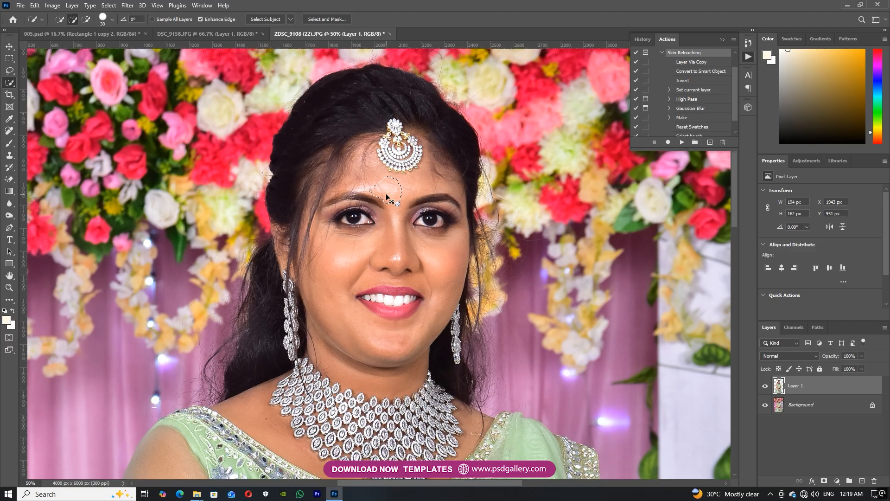
pyautogui.hotkey('ctrl', 'd')
# Move the cut-out bride into the 005.psd spread and scale her down over the tan photo frame
pyautogui.press('v')
pyautogui.moveTo(382, 165); pyautogui.dragTo(83, 35)
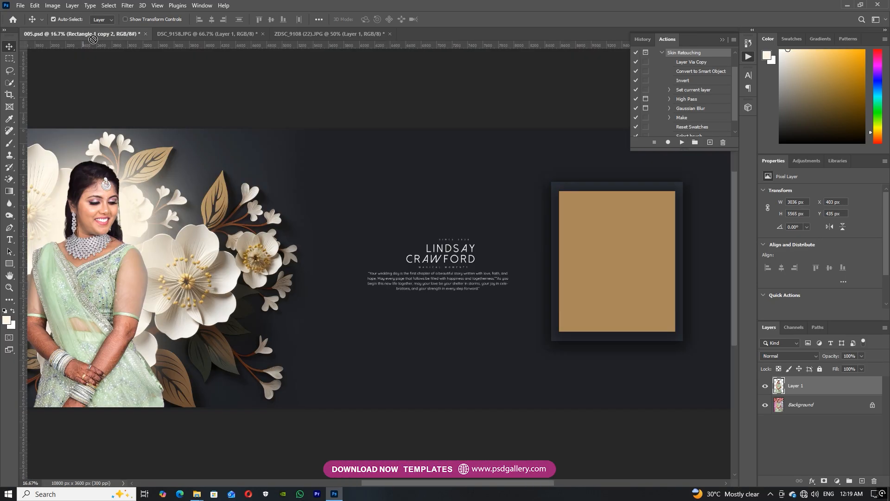
pyautogui.moveTo(591, 277); pyautogui.dragTo(591, 277)
pyautogui.hscroll(3, 493, 220)
pyautogui.hotkey('ctrl', 't')
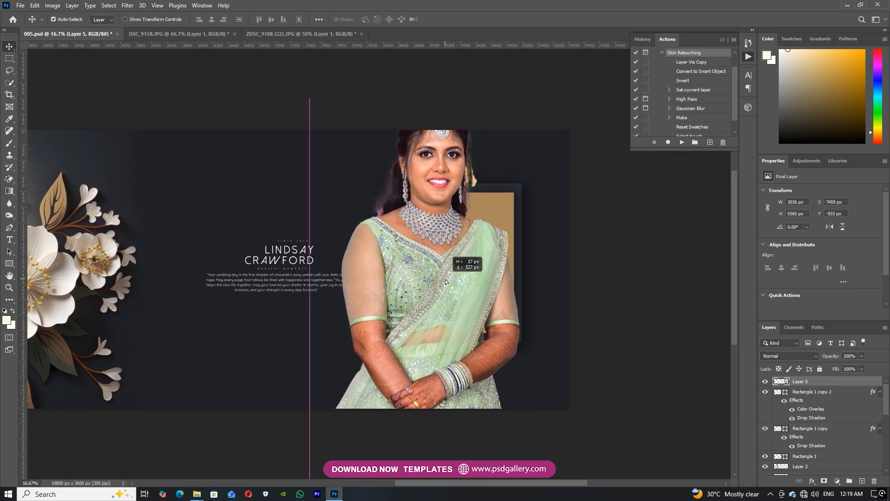
pyautogui.moveTo(542, 109); pyautogui.dragTo(477, 222)
pyautogui.moveTo(430, 297); pyautogui.dragTo(459, 267)
pyautogui.press('Return')
# Scale the tan frame rectangle and the dark border rectangle behind it together to 131.49%
pyautogui.rightClick(507, 273)
pyautogui.click(533, 277)
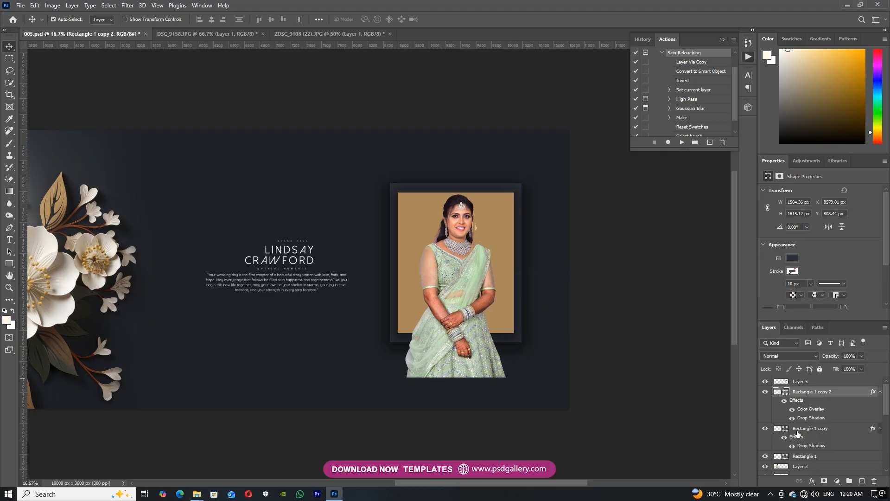
pyautogui.keyDown('shift'); pyautogui.click(797, 434); pyautogui.keyUp('shift')
pyautogui.hotkey('ctrl', 't')
pyautogui.moveTo(522, 184); pyautogui.dragTo(556, 188)
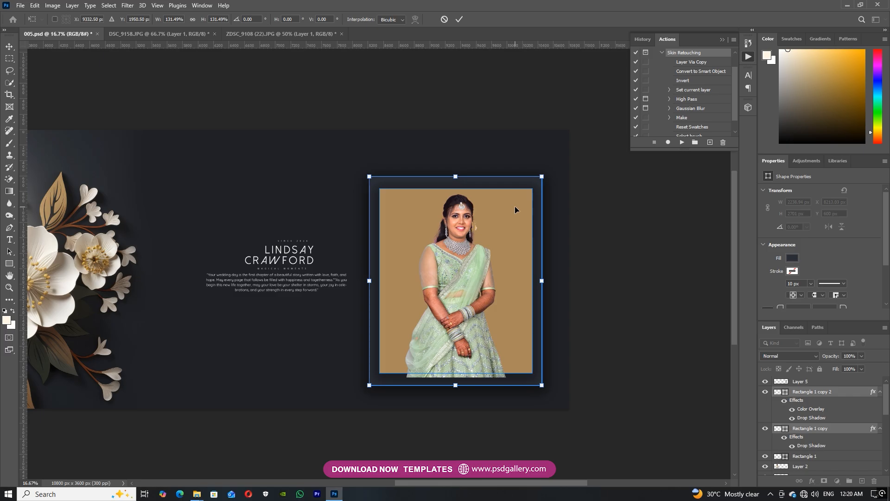
pyautogui.press('Return')
# Reposition and slightly scale the second bride so her skirt ends at the lower edge of the tan frame
pyautogui.moveTo(459, 268); pyautogui.dragTo(461, 271)
pyautogui.hotkey('ctrl', 't')
pyautogui.moveTo(507, 188); pyautogui.dragTo(503, 190)
pyautogui.press('Return')
# Add a new layer above the tan rectangle and paint a soft cream glow behind the second bride's head with a 1600 px brush
pyautogui.moveTo(416, 243); pyautogui.dragTo(263, 247)
pyautogui.rightClick(346, 249)
pyautogui.click(359, 256)
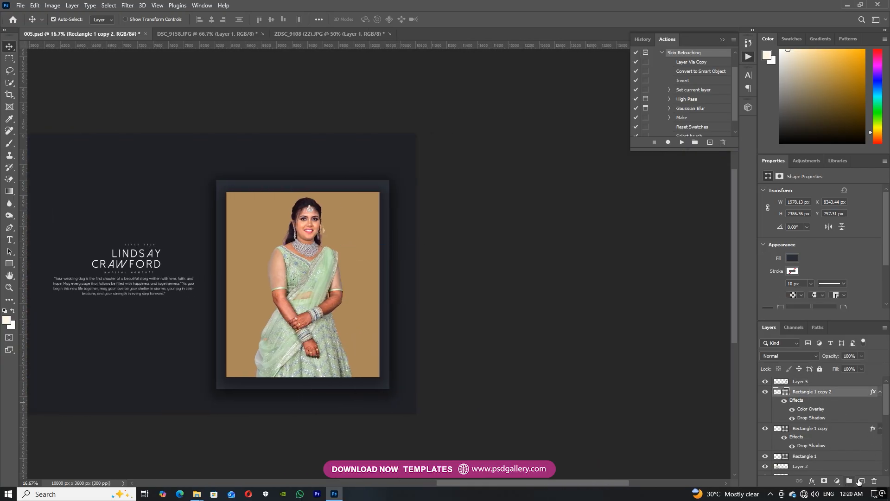
pyautogui.click(859, 482)
pyautogui.moveTo(403, 281); pyautogui.dragTo(452, 281)
pyautogui.press('b')
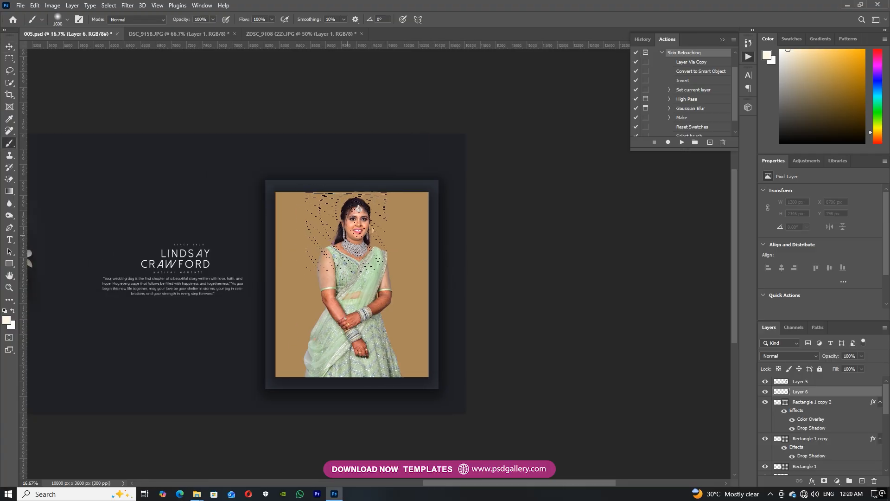
pyautogui.click(362, 222)
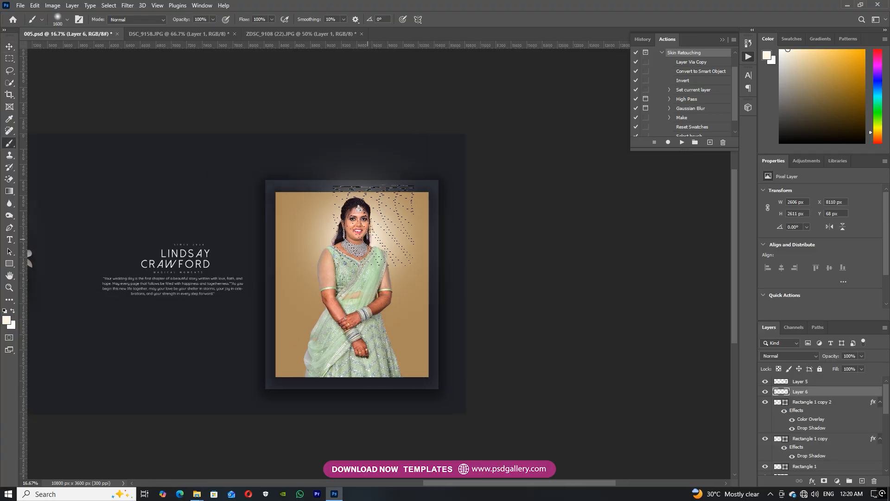
# Adjust the glow layer's blend mode and enlarge the glow behind the second bride
pyautogui.click(789, 356)
pyautogui.click(783, 329)
pyautogui.hotkey('ctrl', 't')
pyautogui.moveTo(453, 140); pyautogui.dragTo(493, 103)
pyautogui.moveTo(426, 205); pyautogui.dragTo(524, 236)
pyautogui.press('Return')
# Lighten the large bride's cut-out on Layer 2 with a 900 px Dodge tool at Midtones and 50% exposure
pyautogui.hotkey('ctrl', '+')
pyautogui.rightClick(483, 264)
pyautogui.click(500, 271)
pyautogui.moveTo(307, 263); pyautogui.dragTo(510, 261)
pyautogui.moveTo(408, 258); pyautogui.dragTo(478, 248)
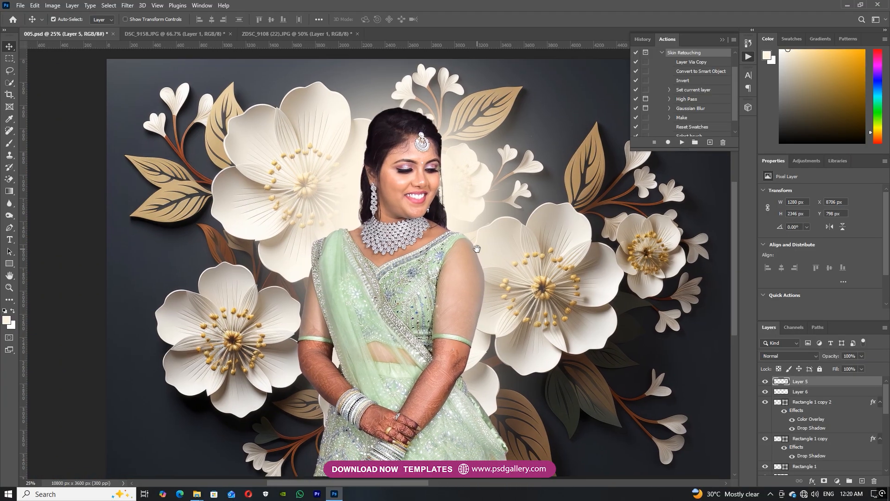
pyautogui.rightClick(411, 215)
pyautogui.click(431, 220)
pyautogui.moveTo(412, 201); pyautogui.dragTo(391, 204)
pyautogui.rightClick(371, 202)
pyautogui.click(393, 205)
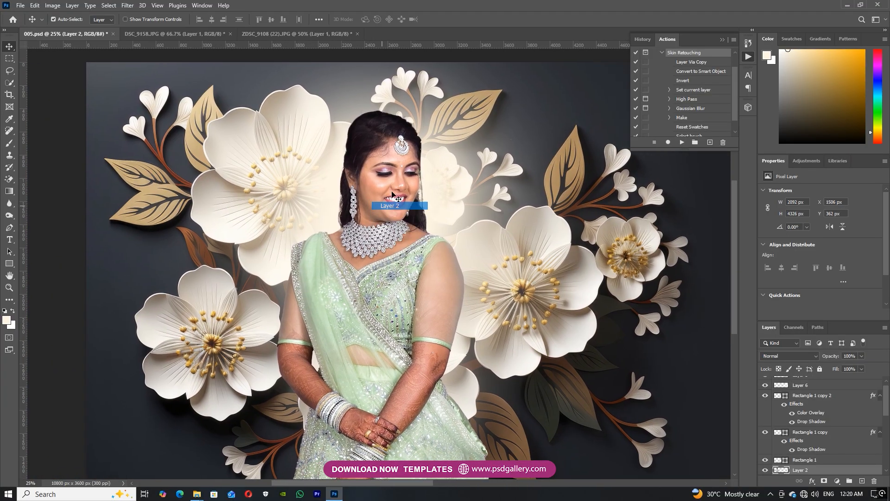
pyautogui.rightClick(9, 218)
pyautogui.click(37, 214)
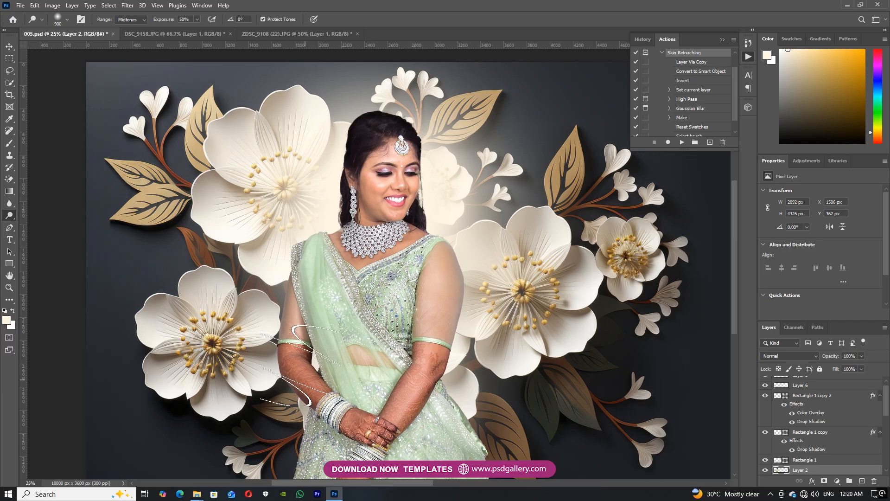
pyautogui.scroll(-3, 341, 417)
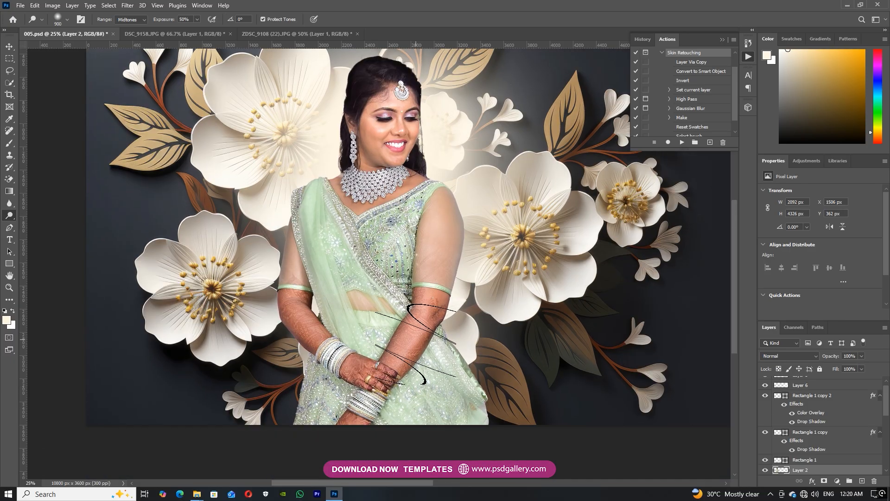
# Deepen the tones of the large bride's outfit with an 800 px Burn tool at Midtones and 50% exposure
pyautogui.rightClick(10, 219)
pyautogui.click(37, 226)
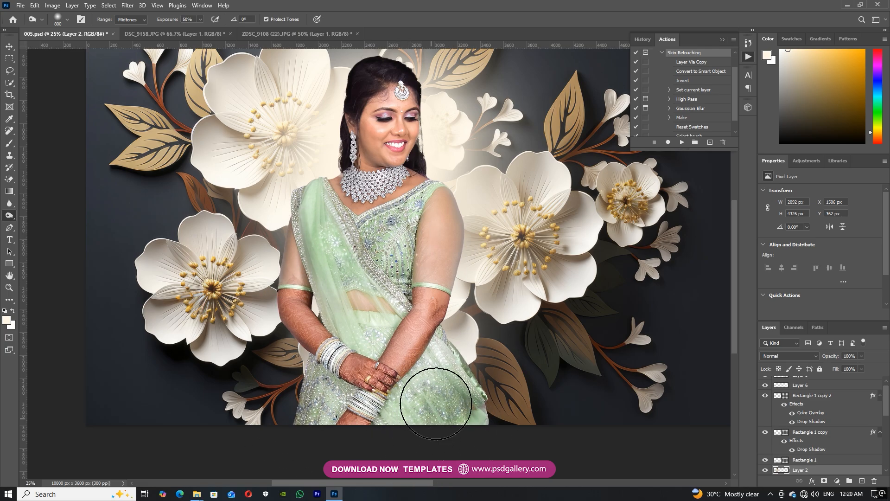
pyautogui.click(319, 231)
pyautogui.moveTo(483, 188); pyautogui.dragTo(477, 229)
# Run the Skin Retouching action on the large bride's layer with High Pass radius 6.4 and Gaussian Blur radius 1.7 pixels
pyautogui.press('v')
pyautogui.rightClick(406, 209)
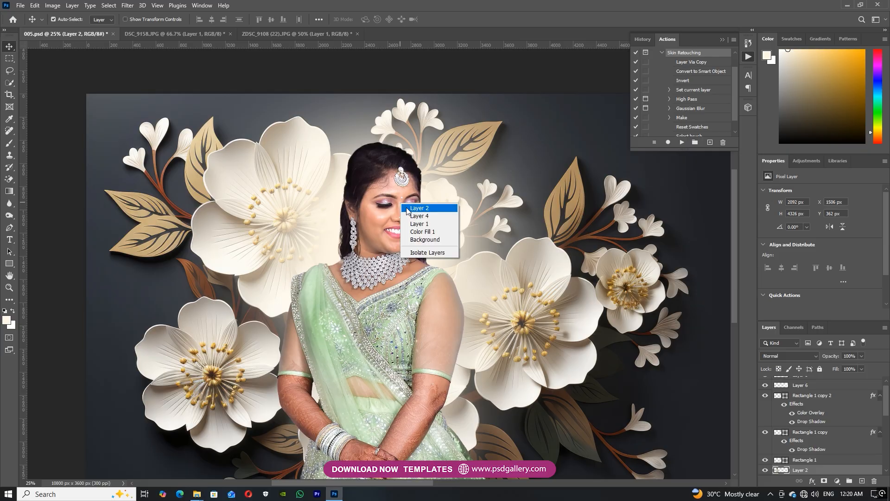
pyautogui.click(408, 208)
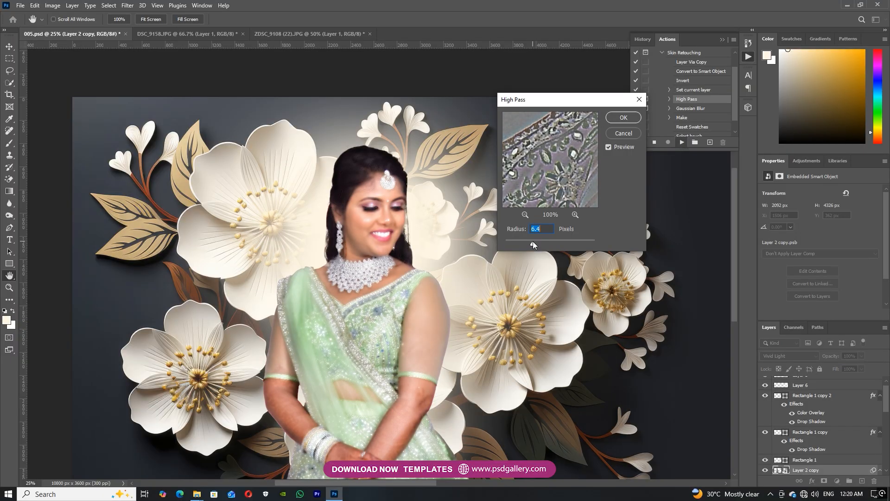
pyautogui.click(624, 120)
pyautogui.click(604, 261)
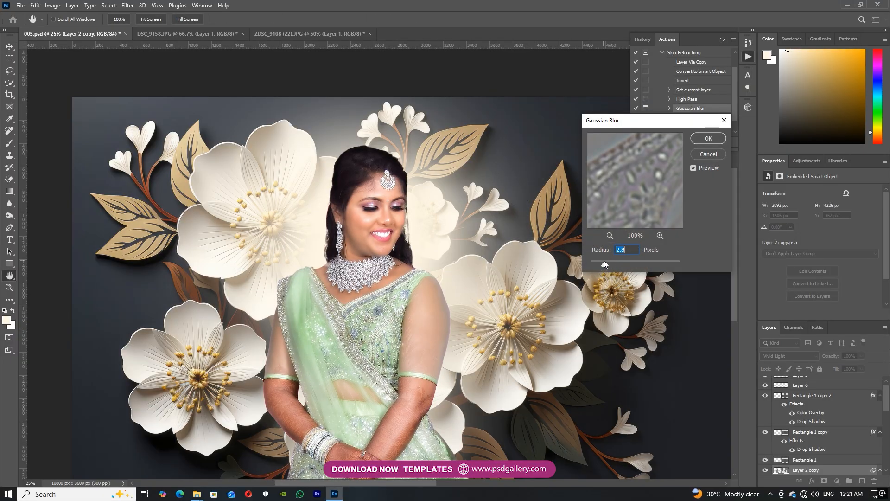
pyautogui.moveTo(602, 263); pyautogui.dragTo(599, 262)
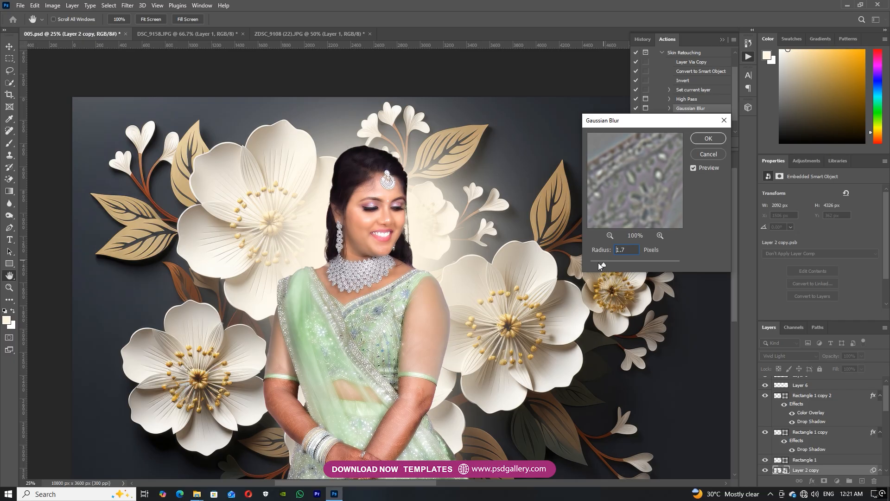
pyautogui.click(706, 140)
# Paint white on the Layer 2 copy mask over the bride's facial skin with a soft 70 px brush
pyautogui.hotkey('ctrl', '+')
pyautogui.hotkey('ctrl', '+')
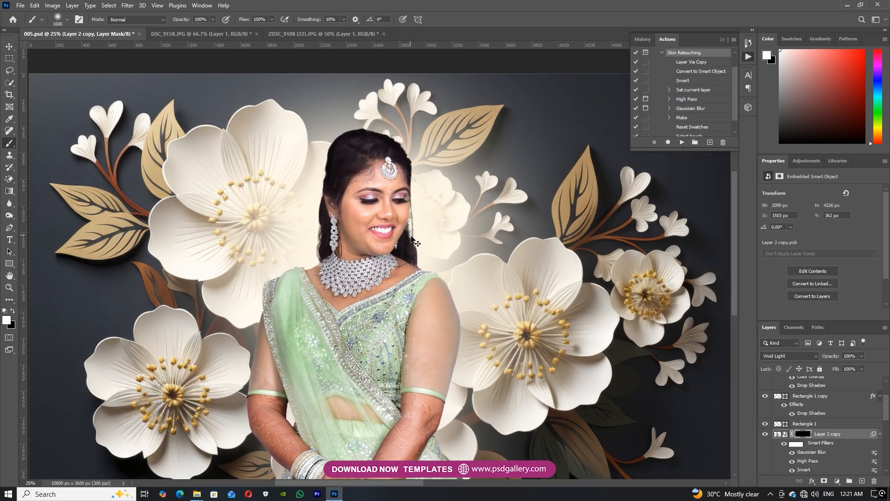
pyautogui.hotkey('ctrl', '+')
pyautogui.moveTo(372, 130); pyautogui.dragTo(399, 262)
pyautogui.hotkey('ctrl', '+')
pyautogui.press('[')
pyautogui.press('[')
pyautogui.press('[')
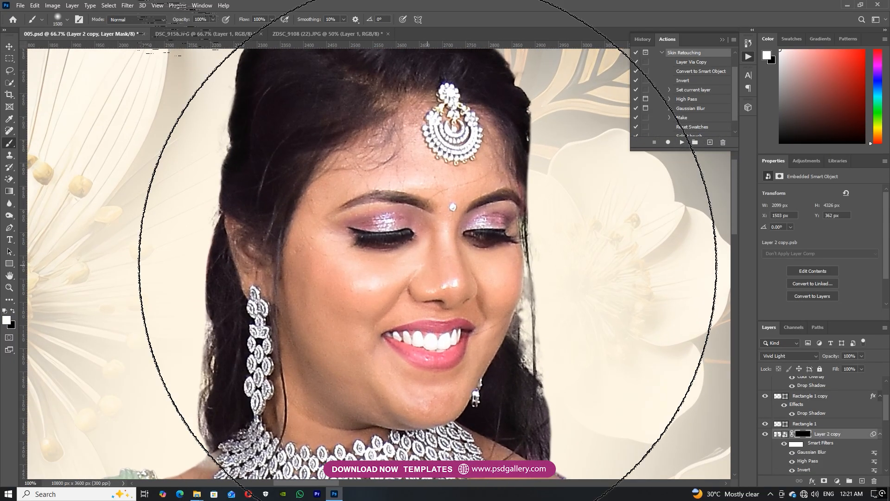
pyautogui.press('[')
pyautogui.press('[')
pyautogui.press('[')
pyautogui.press('[')
pyautogui.press('[')
pyautogui.press('[')
pyautogui.press('[')
pyautogui.press('[')
pyautogui.press('[')
pyautogui.press('[')
pyautogui.press('[')
pyautogui.press('[')
pyautogui.press('[')
pyautogui.press('[')
pyautogui.press('[')
pyautogui.press('[')
pyautogui.press('[')
pyautogui.press('[')
pyautogui.press('[')
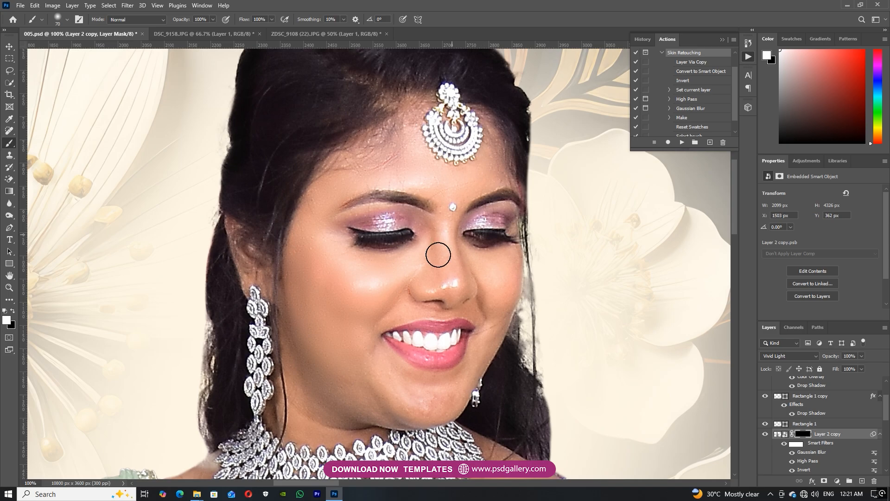
pyautogui.press(']')
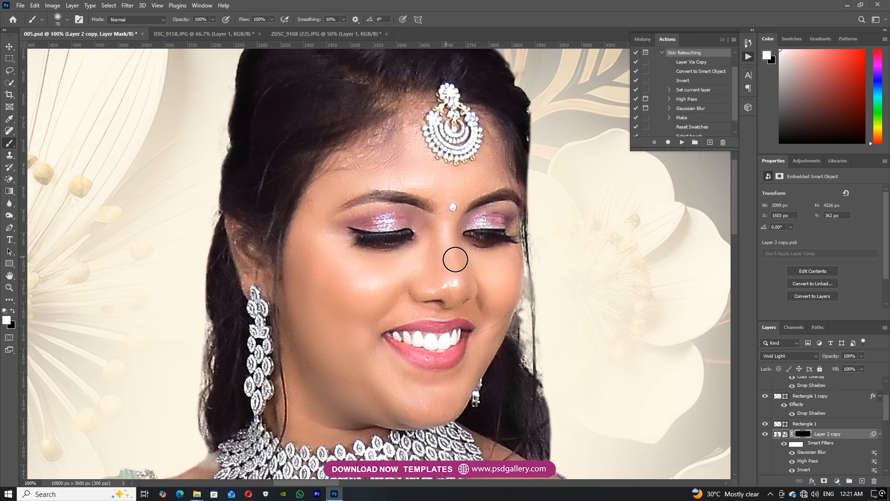
# Paint the skin smoothing over the bride's neck, shoulders and arms on the mask, enlarging the brush to 125 and 150 px
pyautogui.hotkey('ctrl', '-')
pyautogui.moveTo(424, 347); pyautogui.dragTo(432, 255)
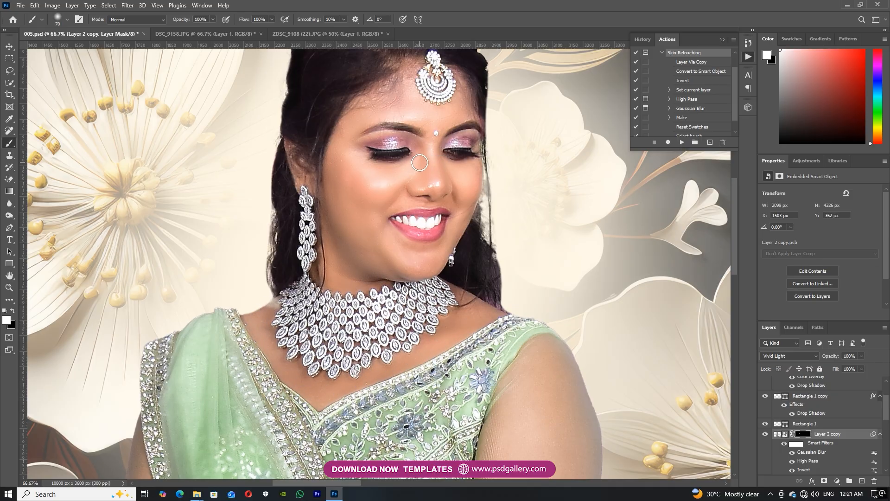
pyautogui.hotkey('ctrl', '-')
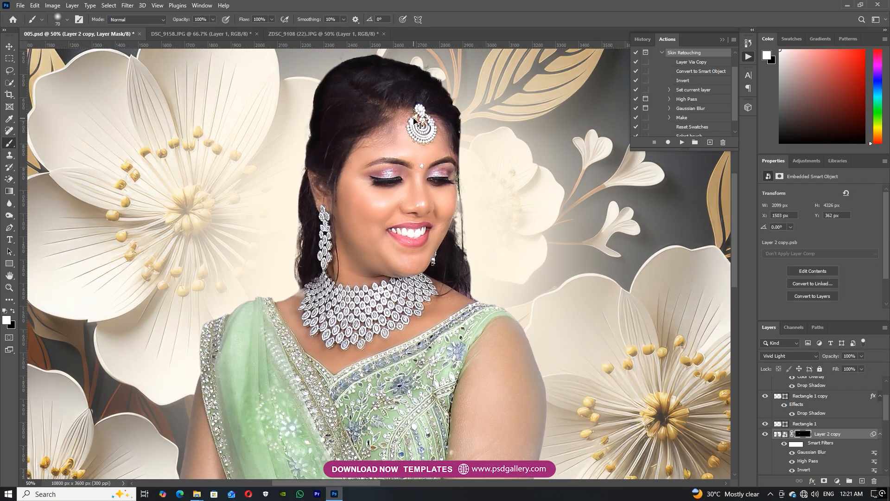
pyautogui.hotkey('ctrl', '-')
pyautogui.moveTo(406, 270); pyautogui.dragTo(435, 120)
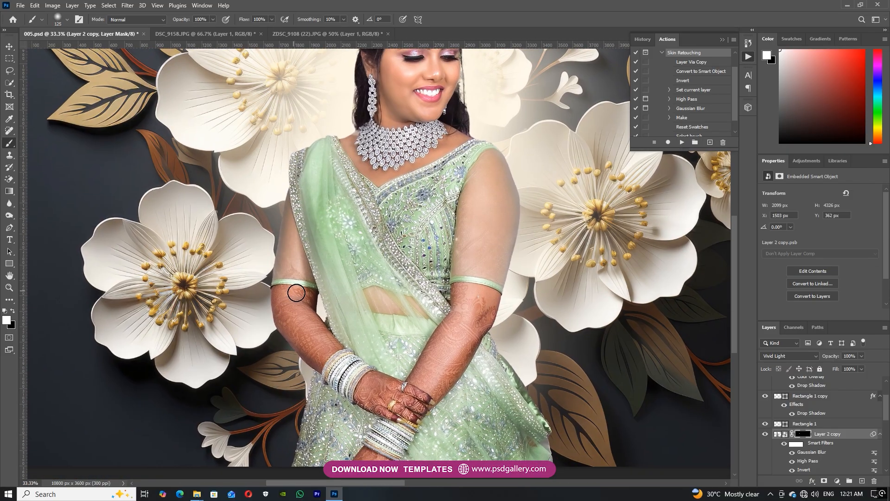
pyautogui.hotkey('ctrl', '-')
pyautogui.hotkey('ctrl', '-')
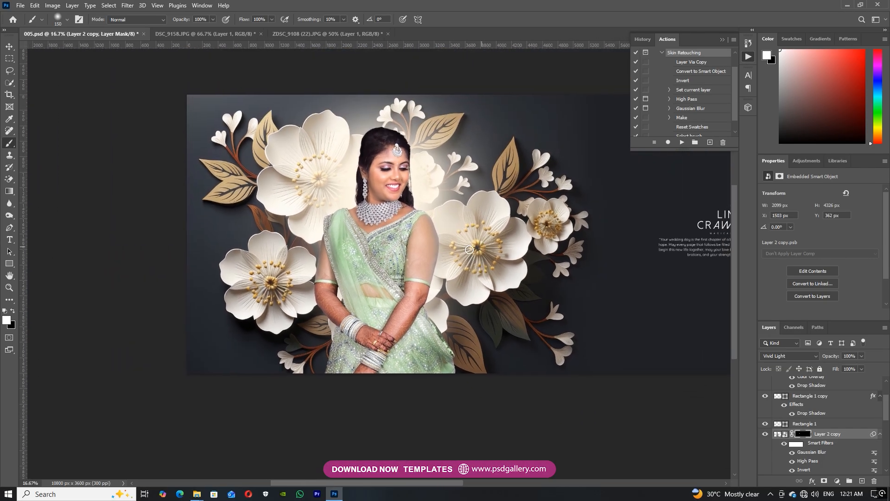
# Merge Layer 2 copy with Layer 2 and toggle the merged bride layer's visibility to check it
pyautogui.press('v')
pyautogui.rightClick(395, 242)
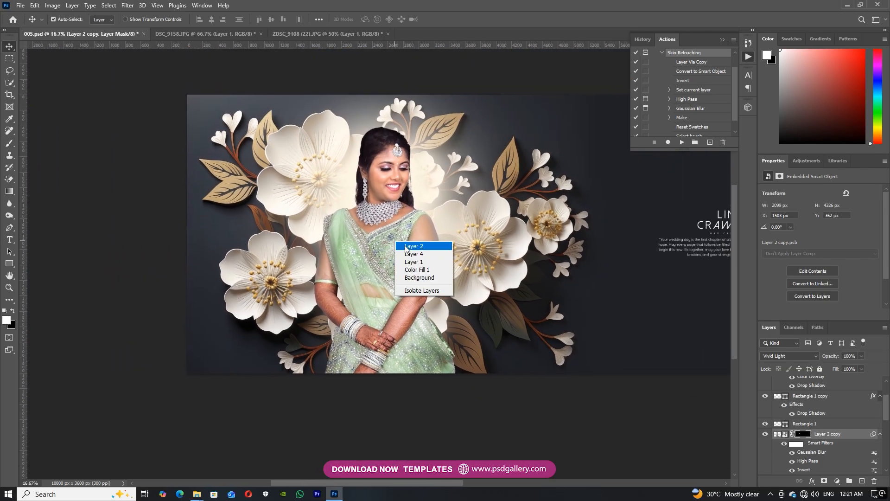
pyautogui.click(414, 247)
pyautogui.moveTo(441, 261); pyautogui.dragTo(420, 266)
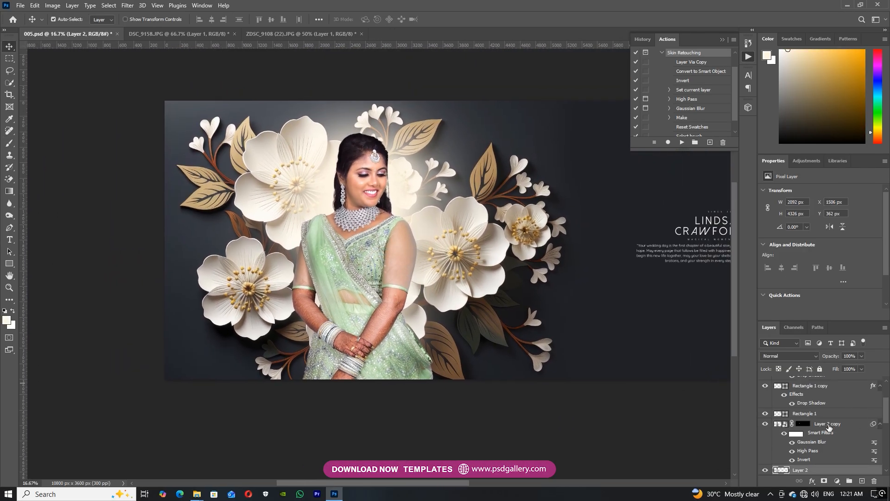
pyautogui.scroll(-1, 831, 460)
pyautogui.rightClick(829, 414)
pyautogui.click(735, 370)
pyautogui.click(765, 413)
pyautogui.click(765, 413)
# Lighten the large bride on Layer 2 copy with the Dodge tool, using the Midtones range, 50% exposure and a 900 px brush
pyautogui.rightClick(9, 216)
pyautogui.click(37, 216)
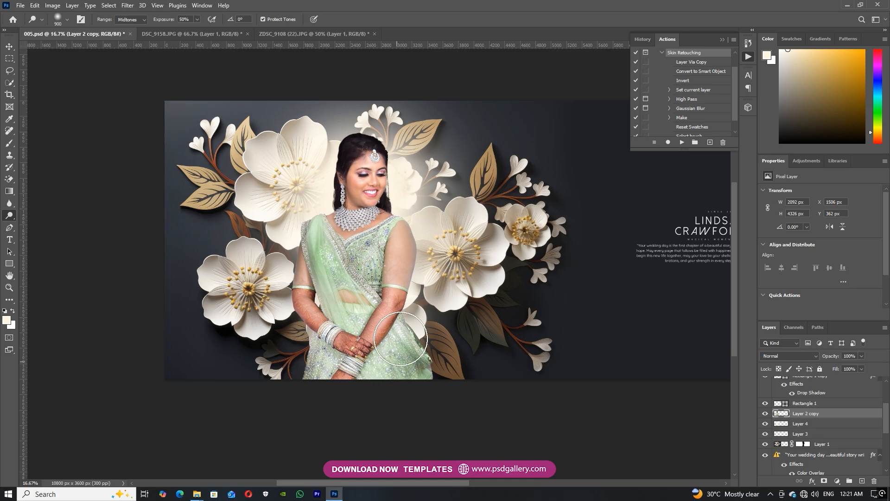
pyautogui.hotkey('ctrl', '+')
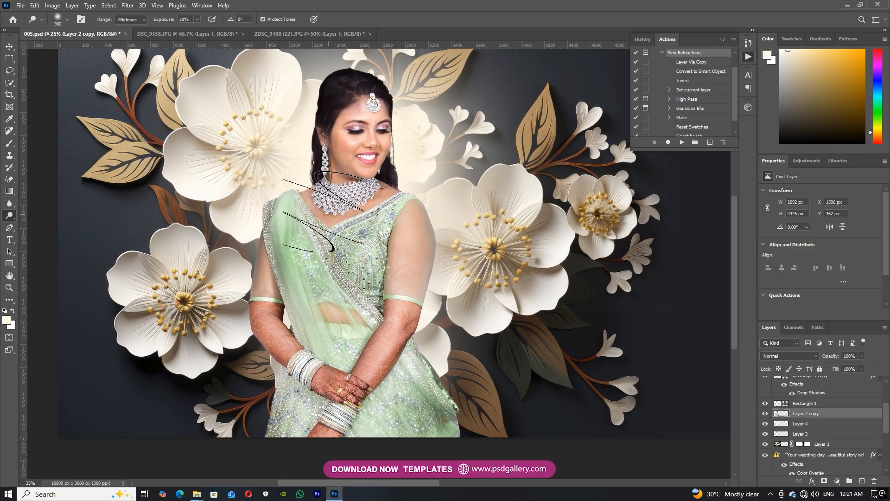
# Select the large bride's layer on the canvas and inspect her up close and against the whole spread
pyautogui.press('v')
pyautogui.moveTo(393, 215); pyautogui.dragTo(357, 246)
pyautogui.rightClick(305, 222)
pyautogui.click(322, 227)
pyautogui.moveTo(393, 269); pyautogui.dragTo(316, 254)
pyautogui.rightClick(243, 214)
pyautogui.click(254, 218)
pyautogui.hotkey('ctrl', '-')
pyautogui.hotkey('ctrl', '-')
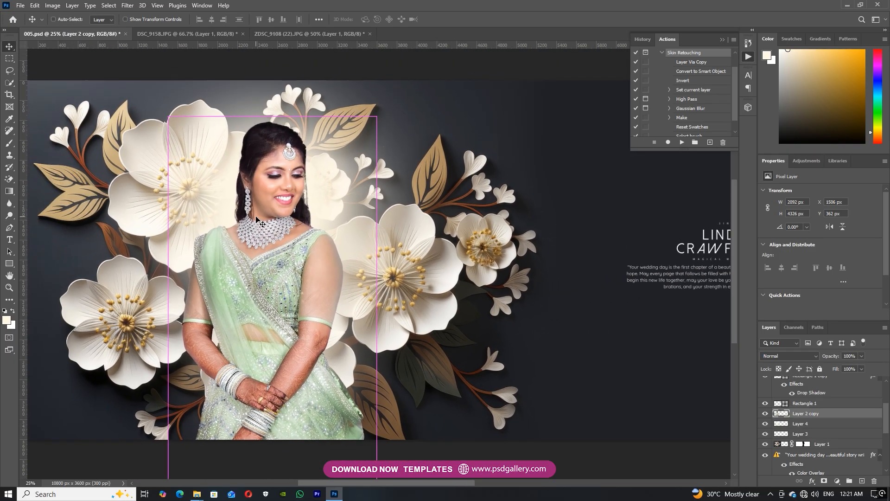
pyautogui.moveTo(408, 261); pyautogui.dragTo(279, 251)
pyautogui.hotkey('ctrl', '+')
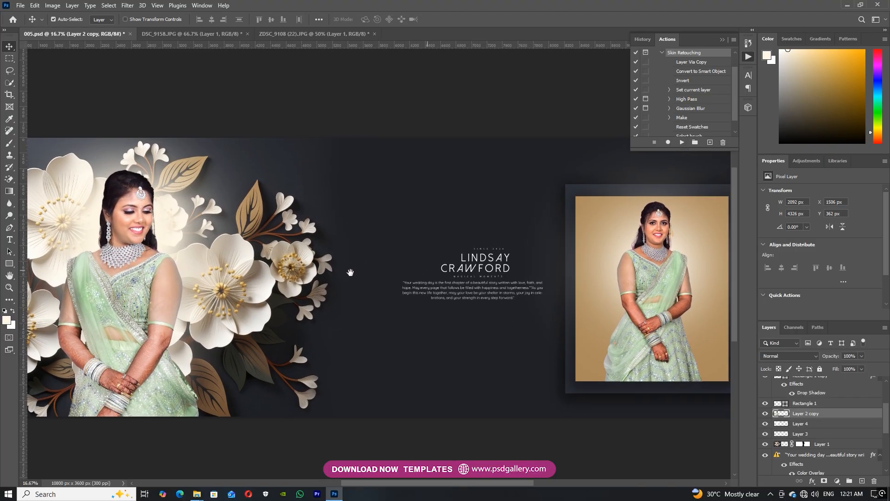
pyautogui.moveTo(405, 267); pyautogui.dragTo(593, 270)
pyautogui.click(331, 390)
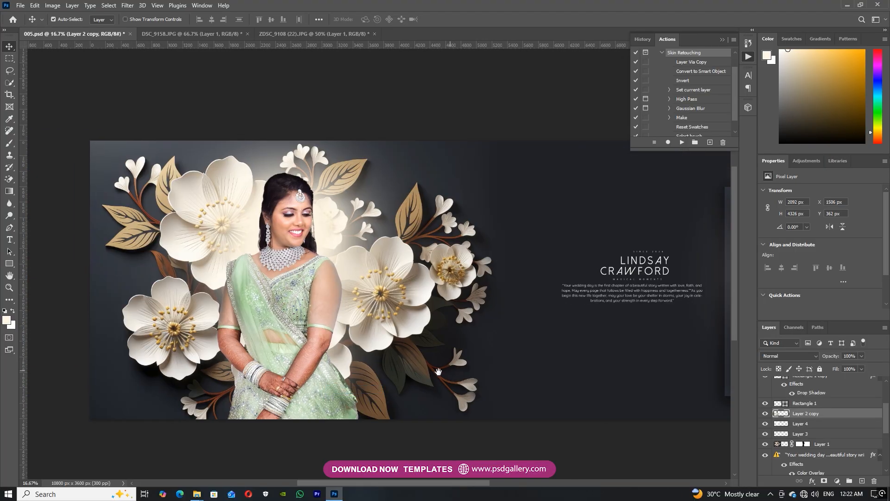
# Select the framed bride's layer, Layer 5, and apply Hue/Saturation with saturation -18
pyautogui.hscroll(6, 364, 354)
pyautogui.scroll(1, 384, 298)
pyautogui.click(391, 240)
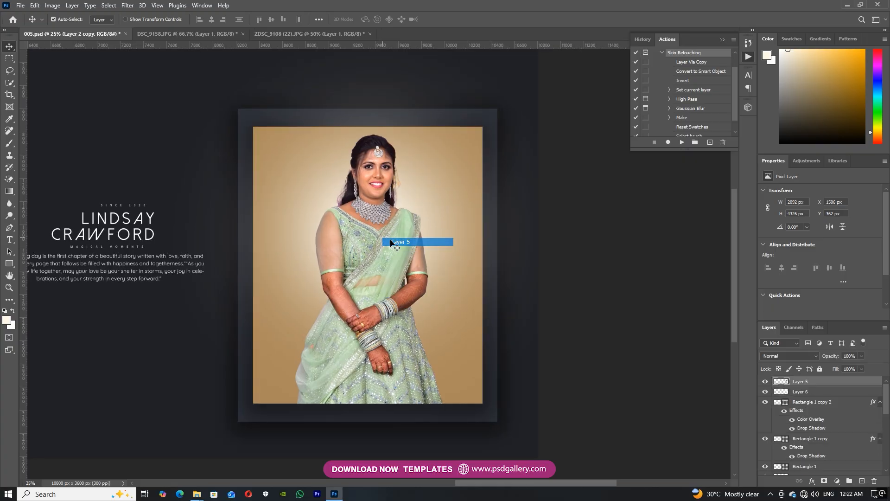
pyautogui.hotkey('ctrl', 'u')
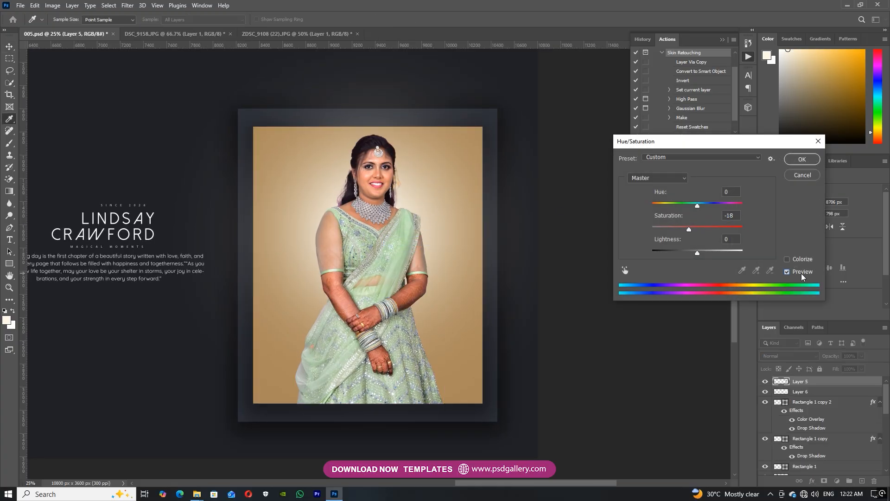
pyautogui.click(802, 159)
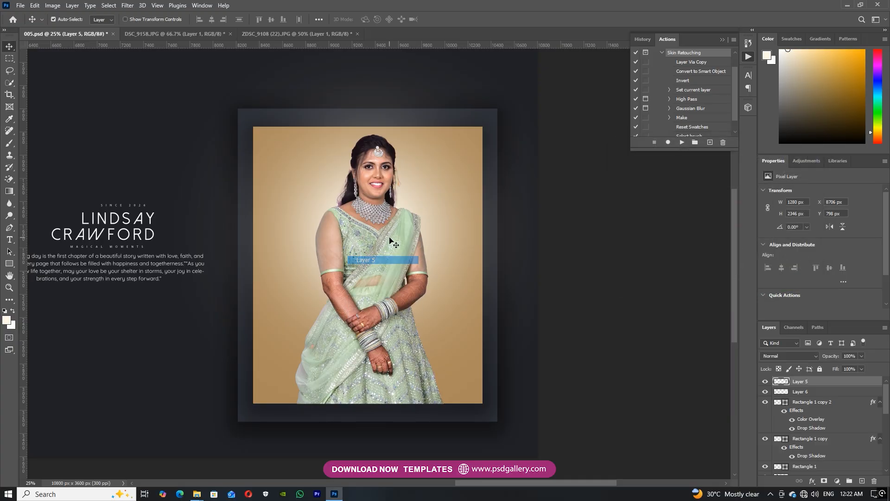
# Lighten the framed bride on Layer 5 with the Dodge tool, using the Midtones range, 50% exposure and a 900 px brush
pyautogui.click(8, 216)
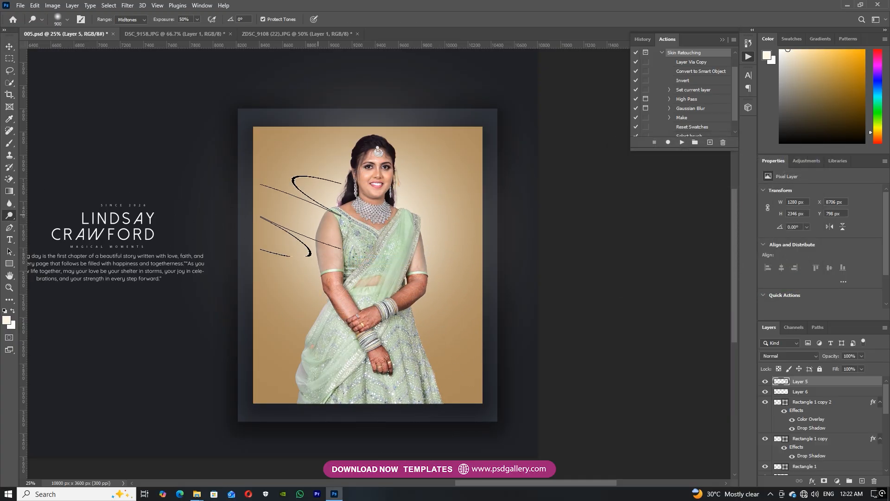
pyautogui.moveTo(391, 246); pyautogui.dragTo(331, 251)
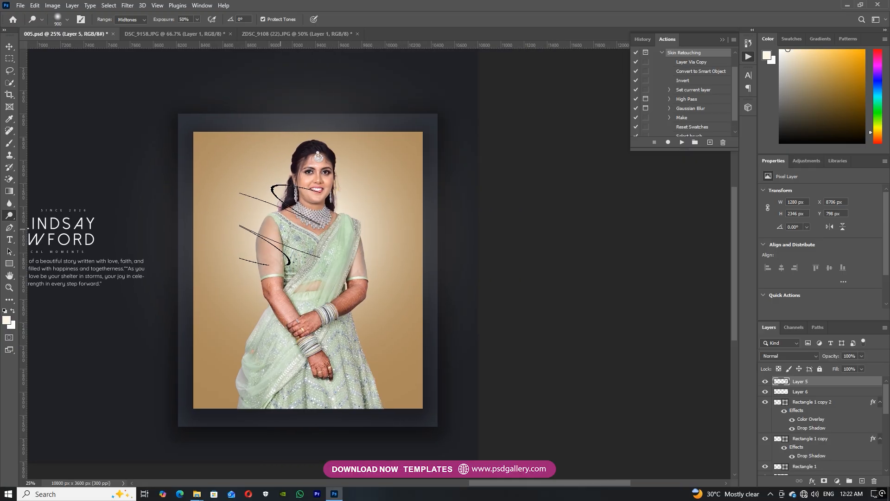
pyautogui.press('v')
pyautogui.moveTo(309, 280); pyautogui.dragTo(329, 252)
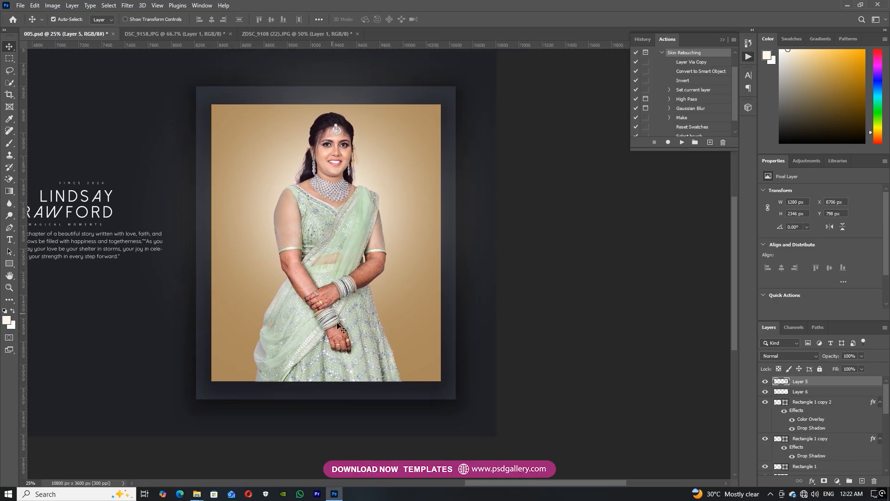
# Raise the framed bride's colour intensity with Hue/Saturation, setting saturation to +11
pyautogui.hotkey('ctrl', '+')
pyautogui.hotkey('ctrl', 'u')
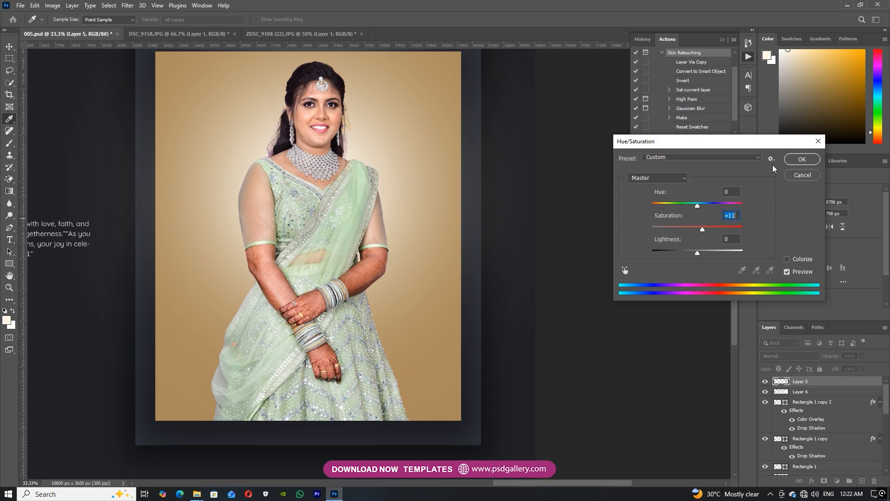
pyautogui.click(794, 160)
# Outline the purple-tinged hair edge on the left of the framed bride's face with the Pen tool and convert the path to a selection
pyautogui.moveTo(264, 127); pyautogui.dragTo(322, 252)
pyautogui.scroll(1, 371, 261)
pyautogui.scroll(3, 373, 258)
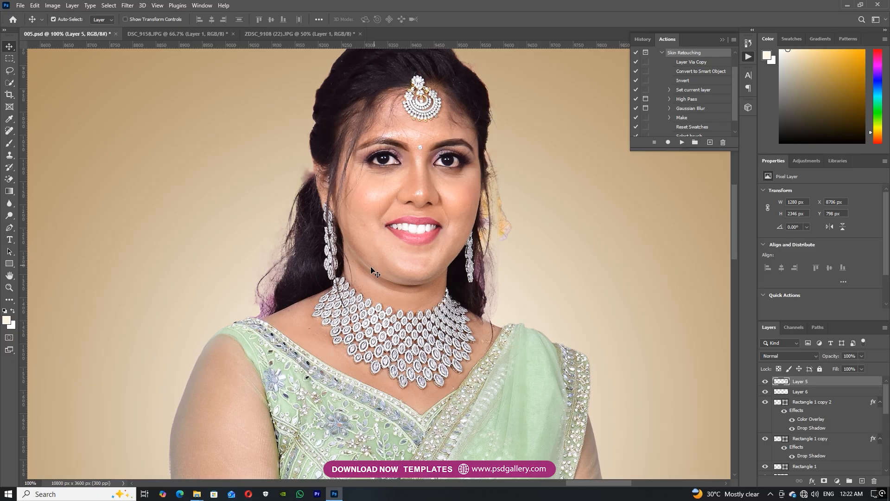
pyautogui.press('p')
pyautogui.click(201, 308)
pyautogui.click(238, 315)
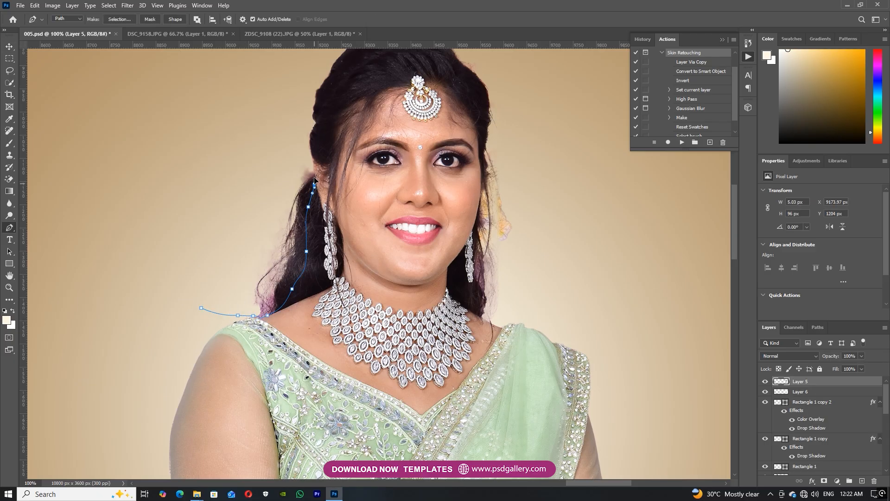
pyautogui.click(275, 142)
pyautogui.click(166, 200)
pyautogui.moveTo(149, 259); pyautogui.dragTo(150, 268)
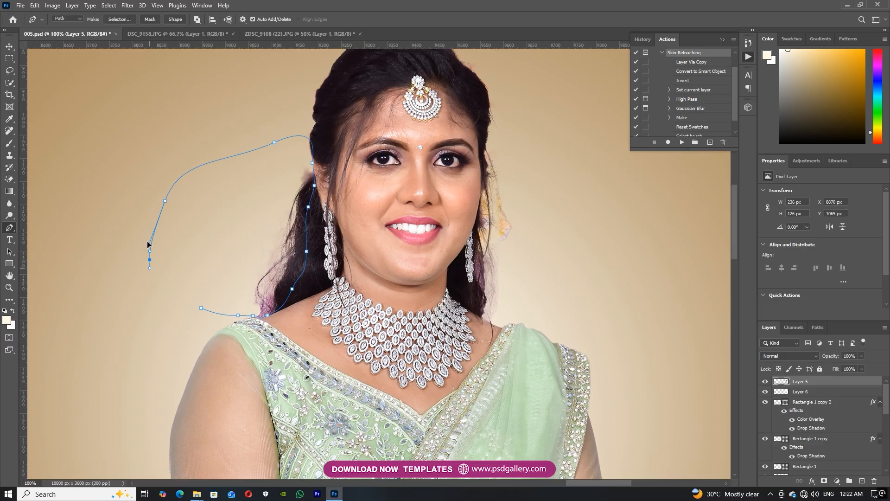
pyautogui.click(119, 19)
pyautogui.press('Return')
# Darken and desaturate the selected hair edge with saturation -100 and lightness -65, and deselect it
pyautogui.hotkey('ctrl', 'u')
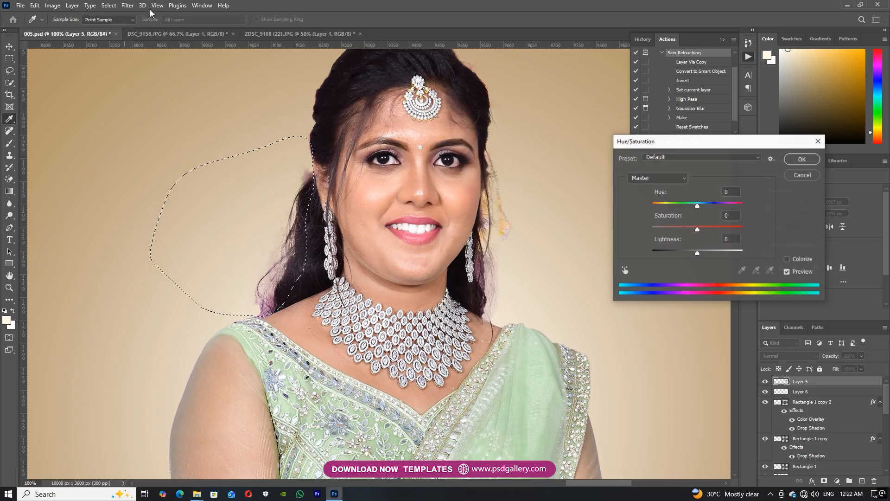
pyautogui.moveTo(695, 254); pyautogui.dragTo(668, 253)
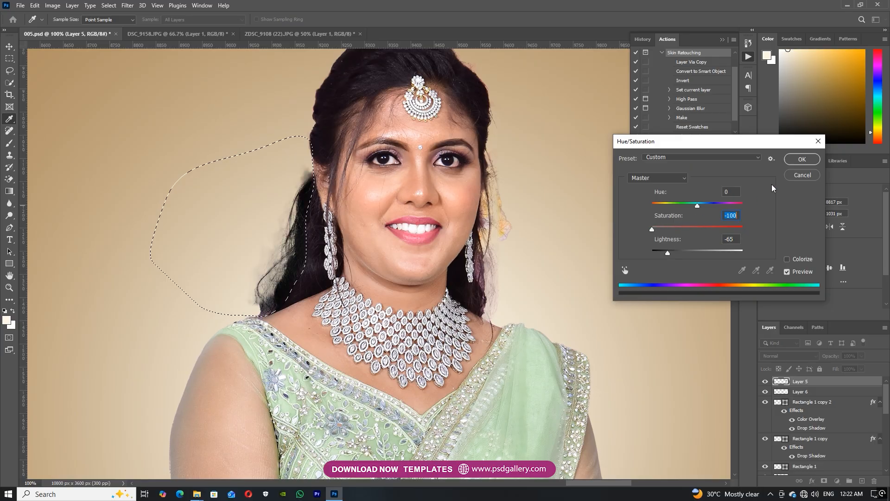
pyautogui.click(802, 159)
pyautogui.press('p')
pyautogui.hotkey('ctrl', 'd')
# Outline the coloured fringe along the hair on the right of the framed bride's face with the Pen tool and make it a selection
pyautogui.scroll(-3, 477, 223)
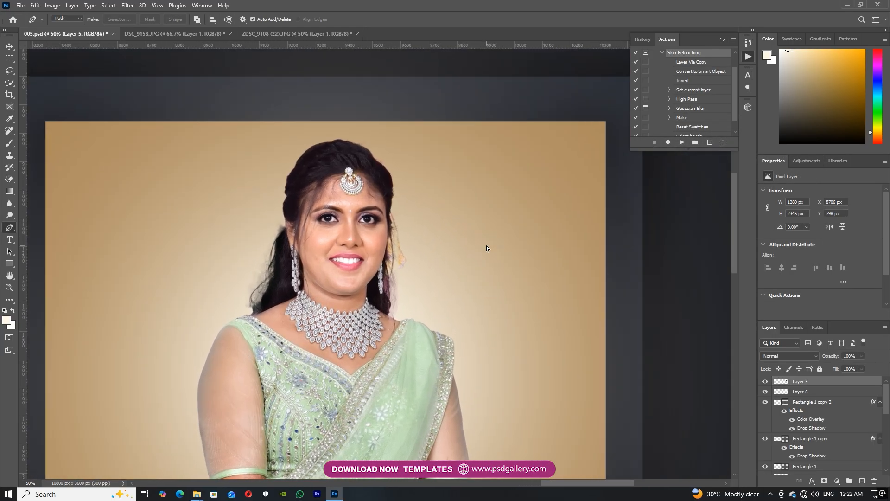
pyautogui.scroll(3, 486, 246)
pyautogui.click(492, 283)
pyautogui.moveTo(453, 340); pyautogui.dragTo(433, 347)
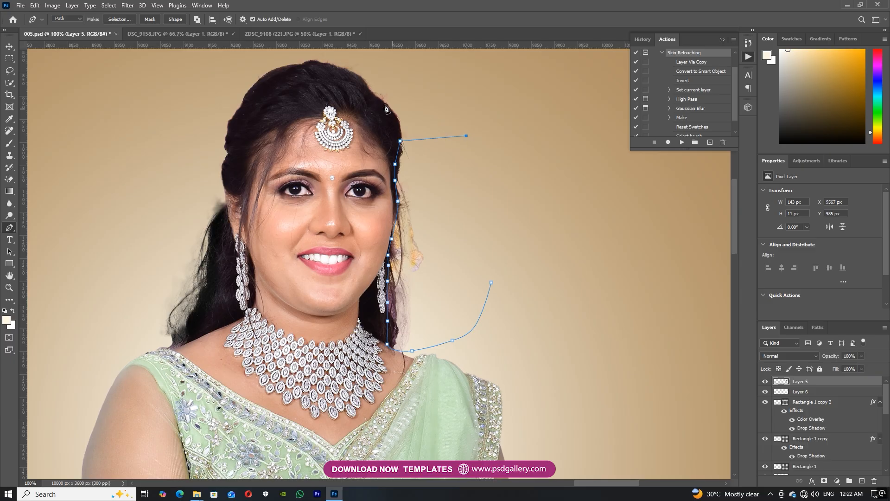
pyautogui.moveTo(415, 69); pyautogui.dragTo(467, 104)
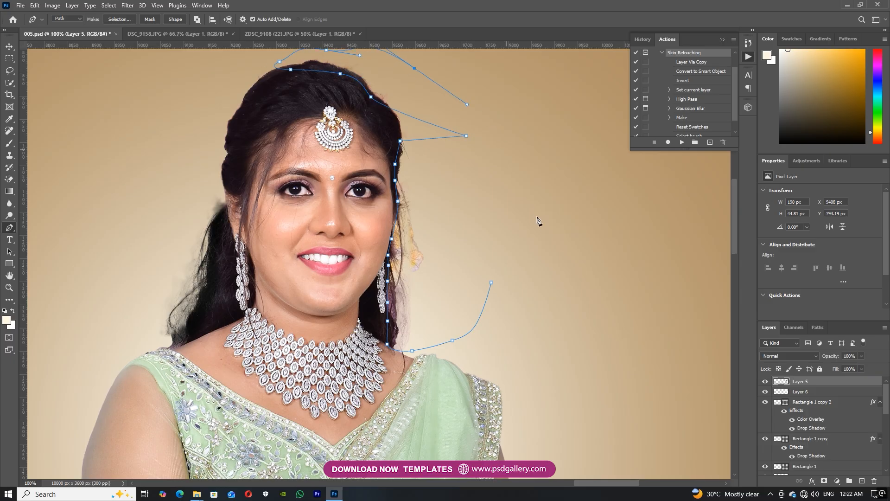
pyautogui.click(119, 19)
pyautogui.click(491, 133)
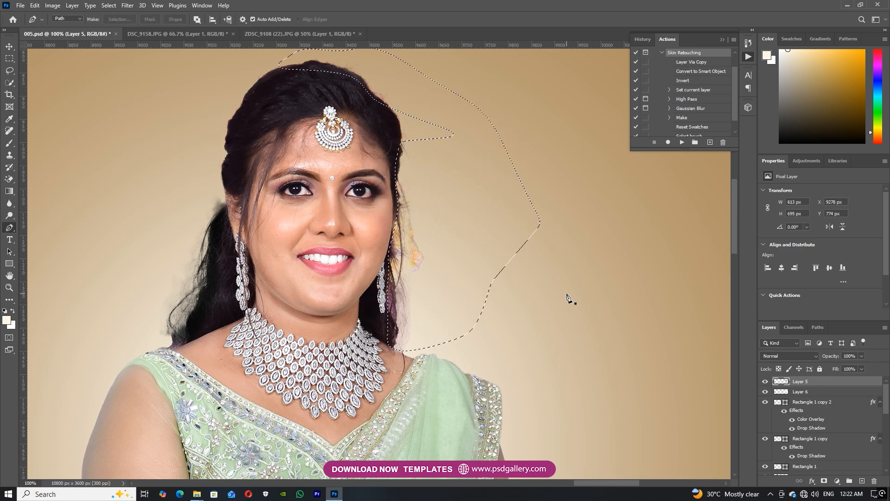
# Neutralise the selected hair fringe with saturation -79 and lightness -39, and deselect it
pyautogui.hotkey('ctrl', 'u')
pyautogui.moveTo(688, 230); pyautogui.dragTo(678, 250)
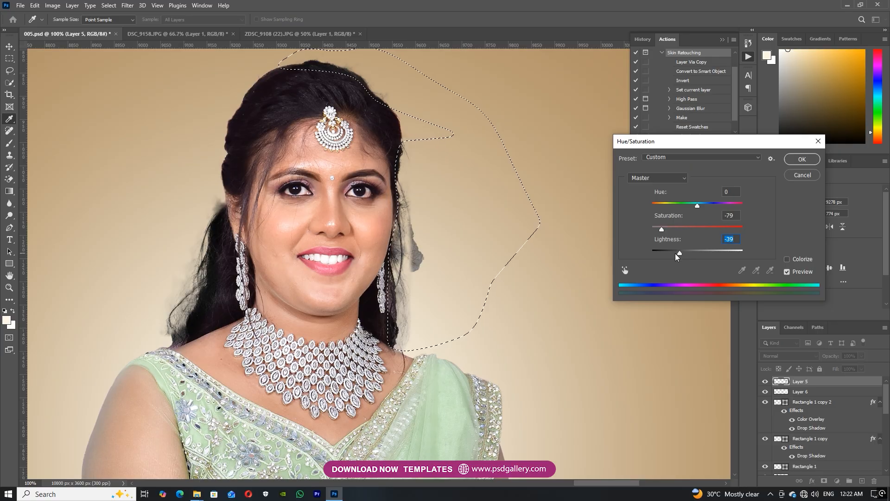
pyautogui.click(802, 159)
pyautogui.press('p')
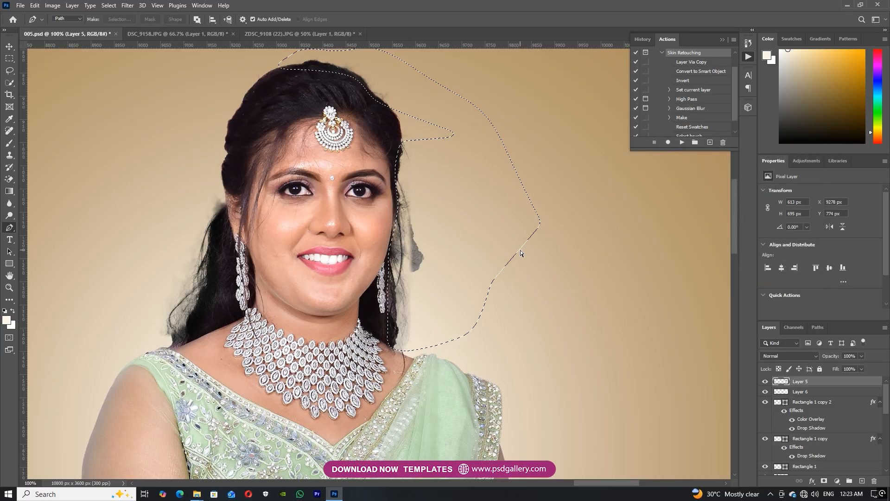
pyautogui.hotkey('ctrl', 'd')
# Outline the grey remnant outside the hair on the right with the Pen tool, convert it to a selection and remove it
pyautogui.click(444, 299)
pyautogui.moveTo(422, 335); pyautogui.dragTo(420, 346)
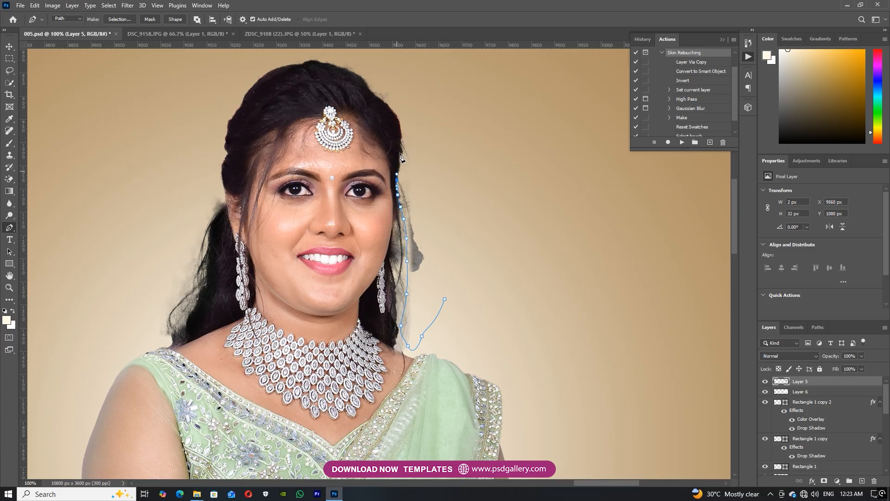
pyautogui.moveTo(485, 151); pyautogui.dragTo(493, 186)
pyautogui.moveTo(511, 236); pyautogui.dragTo(512, 243)
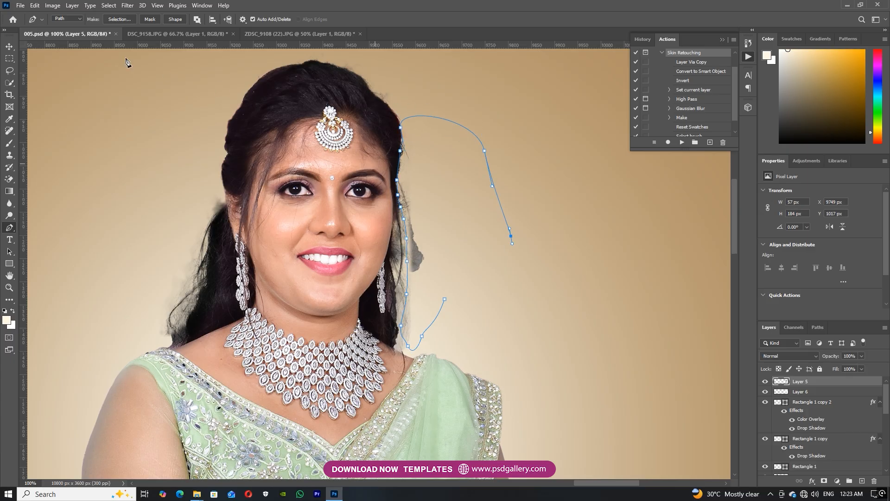
pyautogui.click(106, 22)
pyautogui.press('Return')
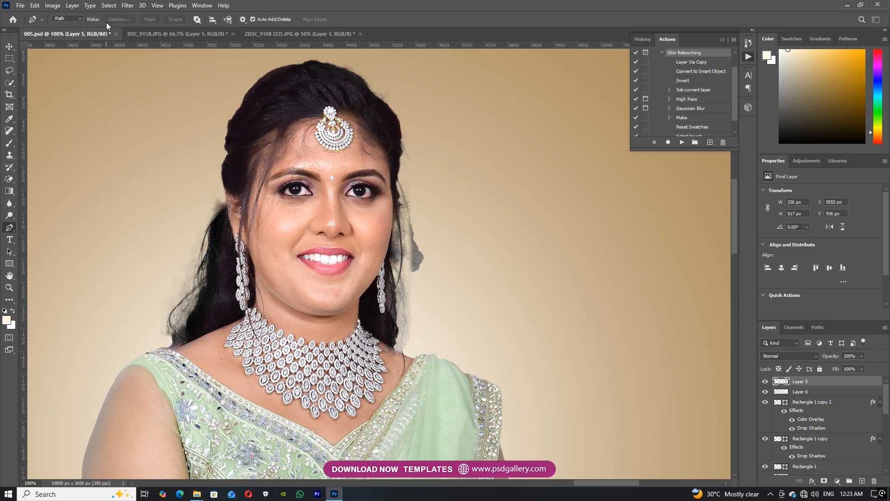
# Examine the cleaned-up framed bride at reduced size and within the whole album spread
pyautogui.hotkey('ctrl', '-')
pyautogui.hotkey('ctrl', '-')
pyautogui.hotkey('ctrl', '-')
pyautogui.hotkey('ctrl', '-')
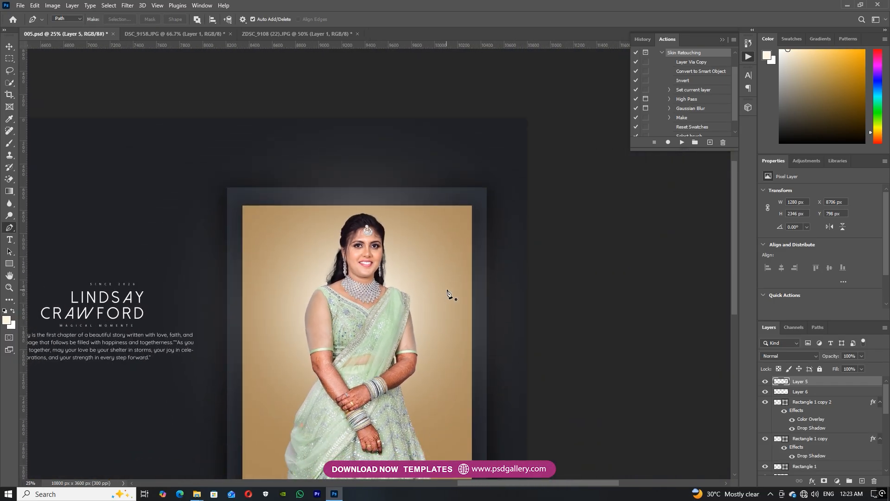
pyautogui.moveTo(386, 306); pyautogui.dragTo(407, 250)
pyautogui.press('v')
pyautogui.rightClick(377, 293)
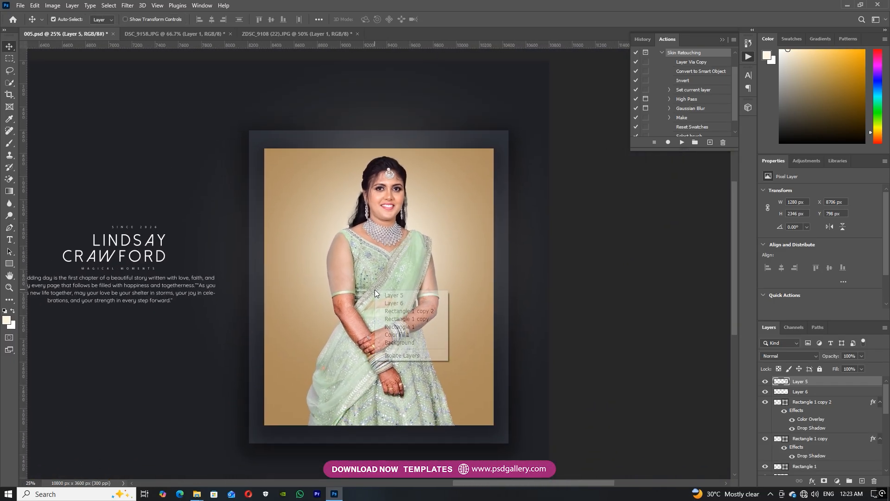
pyautogui.click(394, 296)
pyautogui.hotkey('ctrl', '-')
pyautogui.hotkey('ctrl', '-')
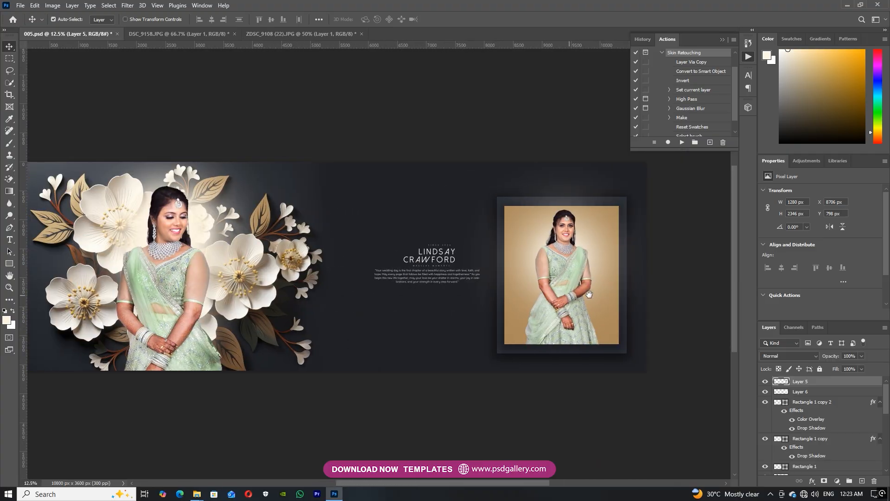
# Open the framed bride's layer in the Camera Raw filter and set Sharpening to 81 and Noise Reduction to 84
pyautogui.rightClick(513, 272)
pyautogui.click(520, 275)
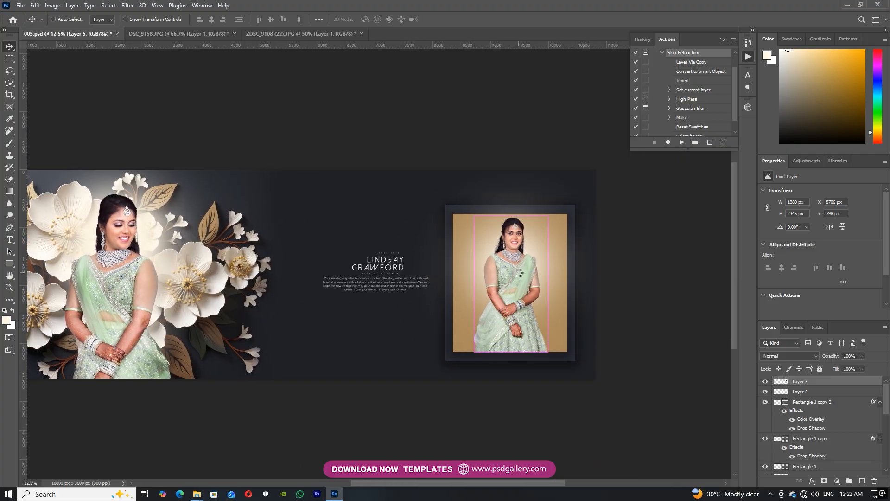
pyautogui.hotkey('ctrl', 'shift', 'a')
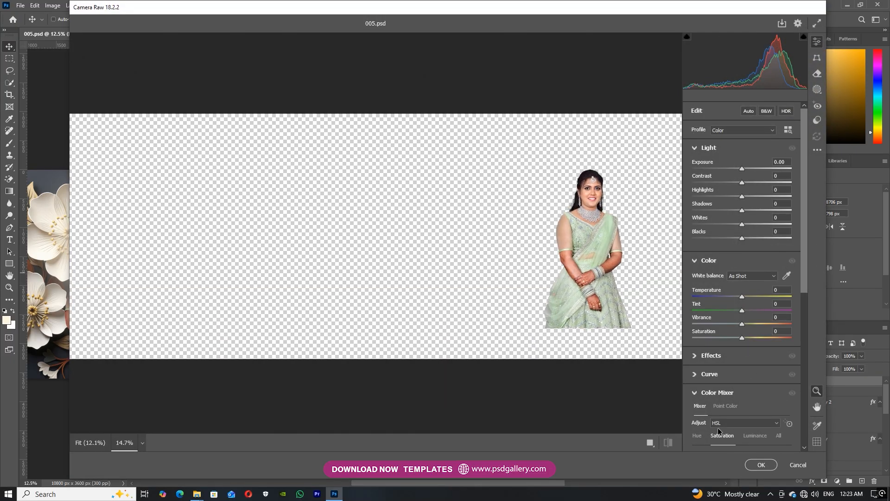
pyautogui.scroll(-5, 718, 429)
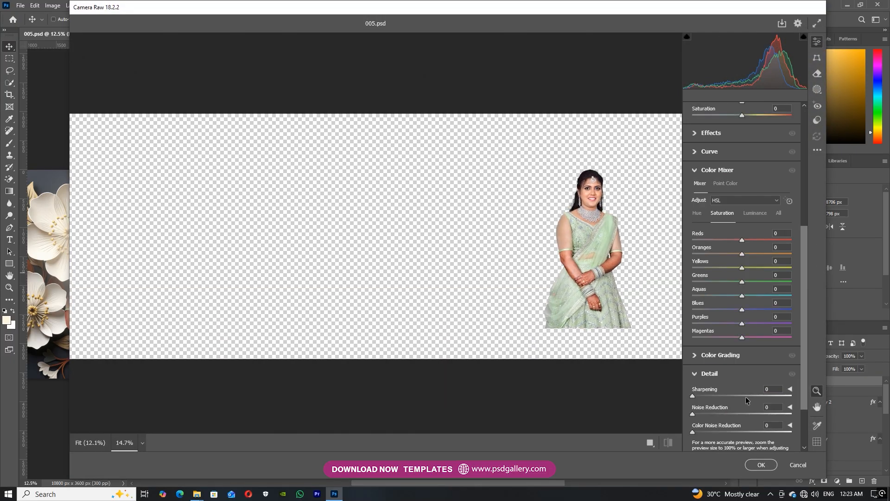
pyautogui.click(775, 414)
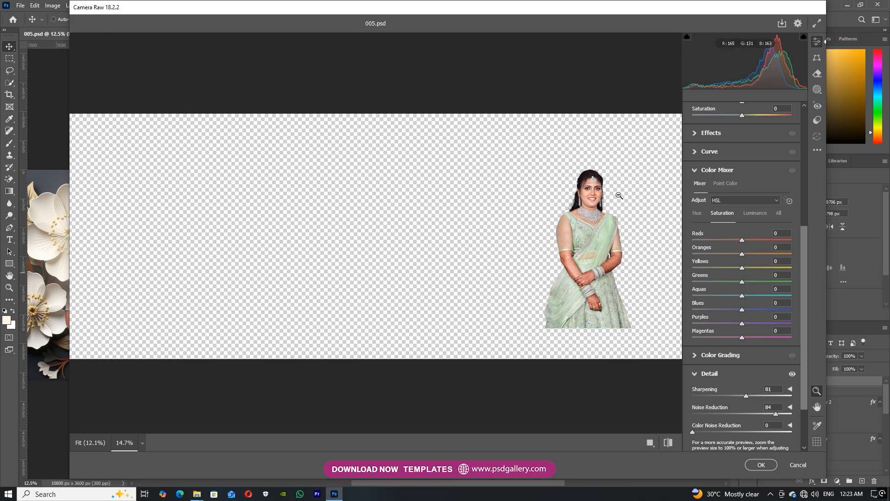
# Reduce the framed bride's orange saturation to -14 in the Color Mixer and apply the Camera Raw adjustments
pyautogui.moveTo(630, 195); pyautogui.dragTo(644, 183)
pyautogui.click(750, 216)
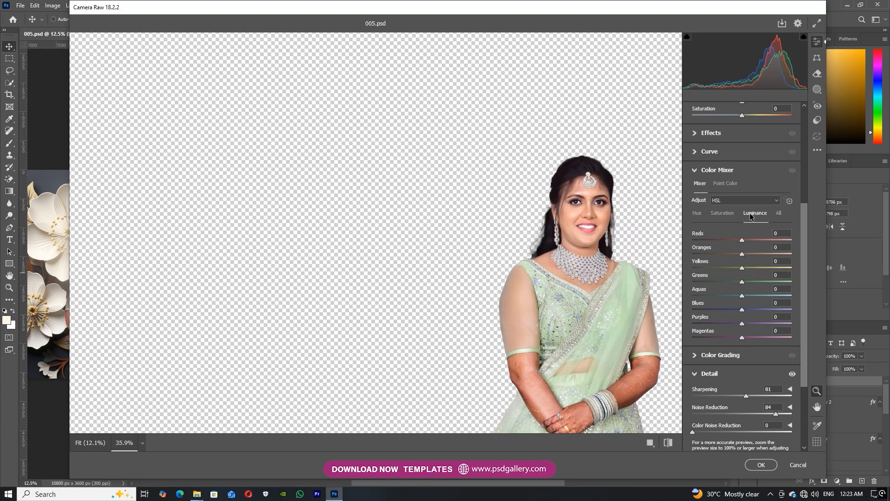
pyautogui.click(714, 216)
pyautogui.moveTo(736, 252); pyautogui.dragTo(735, 251)
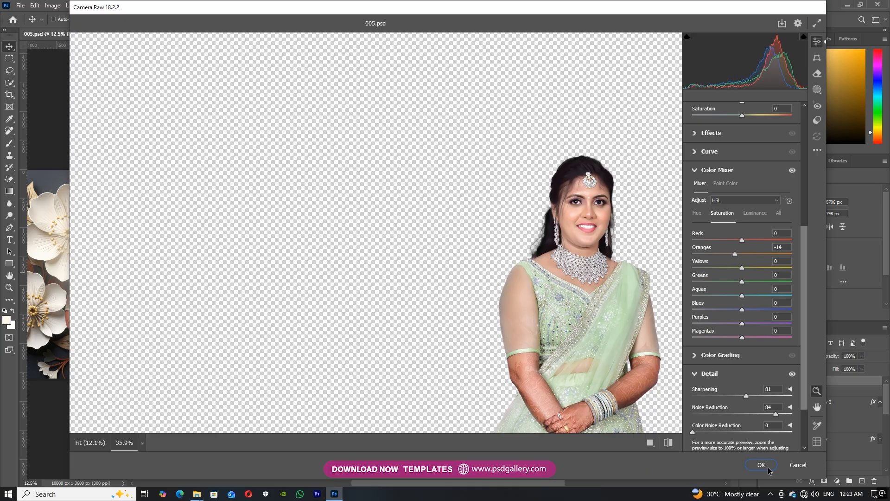
pyautogui.click(766, 467)
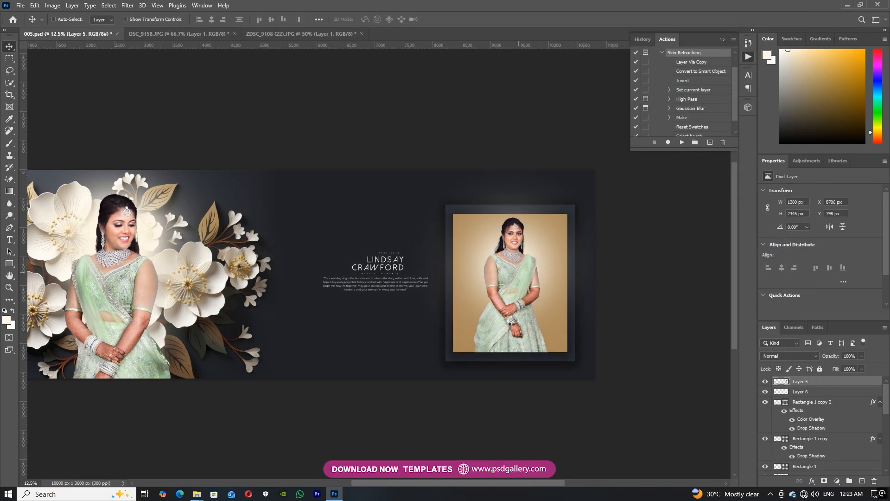
# Examine the retouched framed bride and the large bride side by side across the whole album spread
pyautogui.click(506, 323)
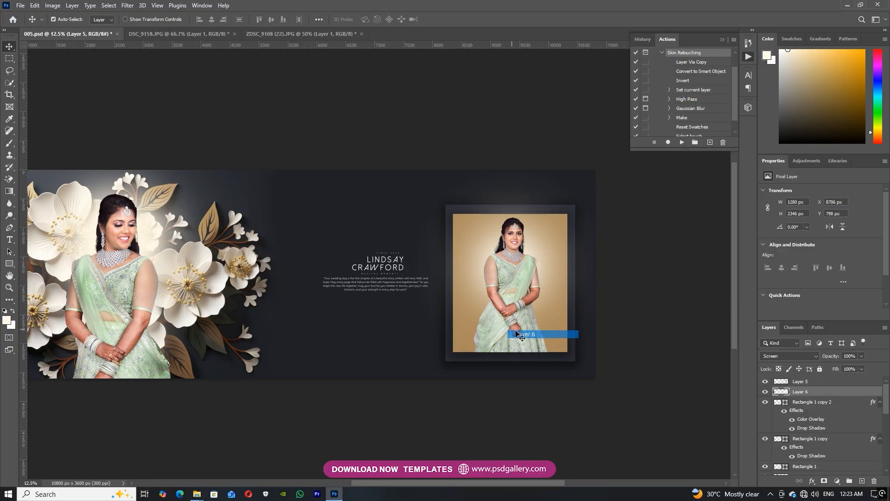
pyautogui.click(6, 217)
pyautogui.moveTo(450, 335); pyautogui.dragTo(580, 334)
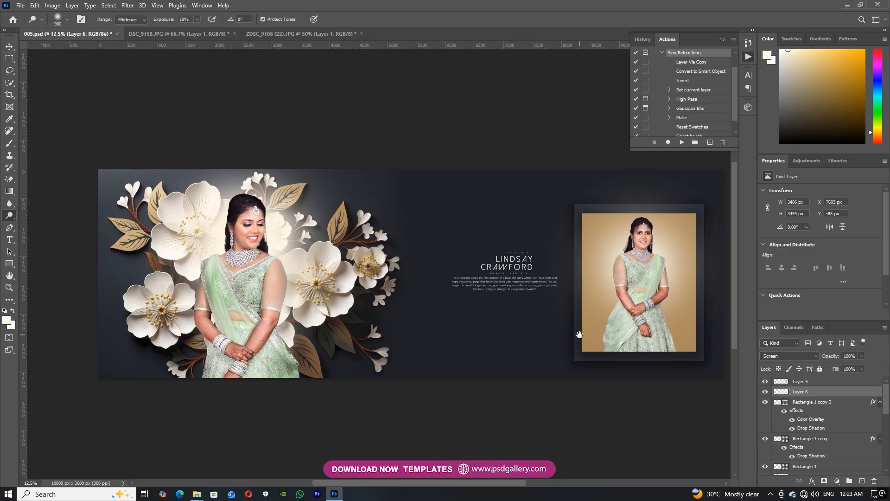
pyautogui.hotkey('ctrl', '+')
pyautogui.press('v')
pyautogui.moveTo(467, 302); pyautogui.dragTo(328, 296)
pyautogui.moveTo(143, 278); pyautogui.dragTo(375, 280)
pyautogui.hotkey('ctrl', '+')
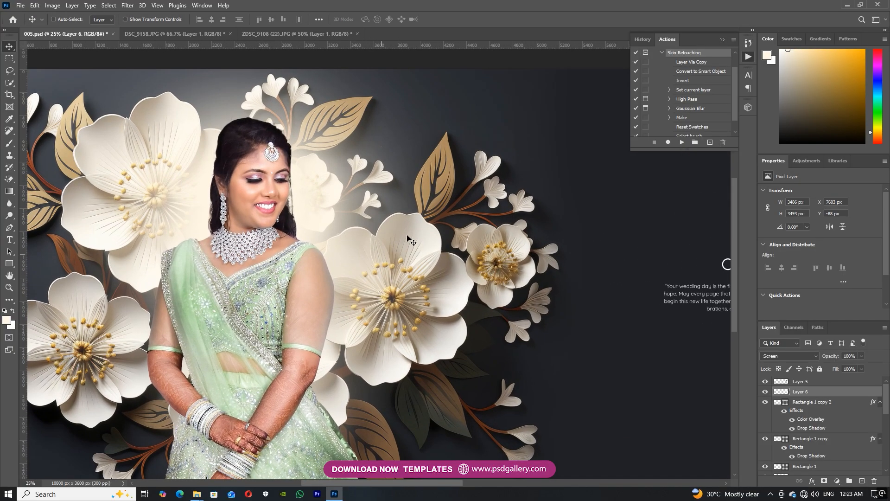
# Collapse the Actions list and inspect the large bride's face and hair up close
pyautogui.click(724, 40)
pyautogui.moveTo(682, 238); pyautogui.dragTo(826, 278)
pyautogui.hotkey('ctrl', '+')
pyautogui.hotkey('ctrl', '-')
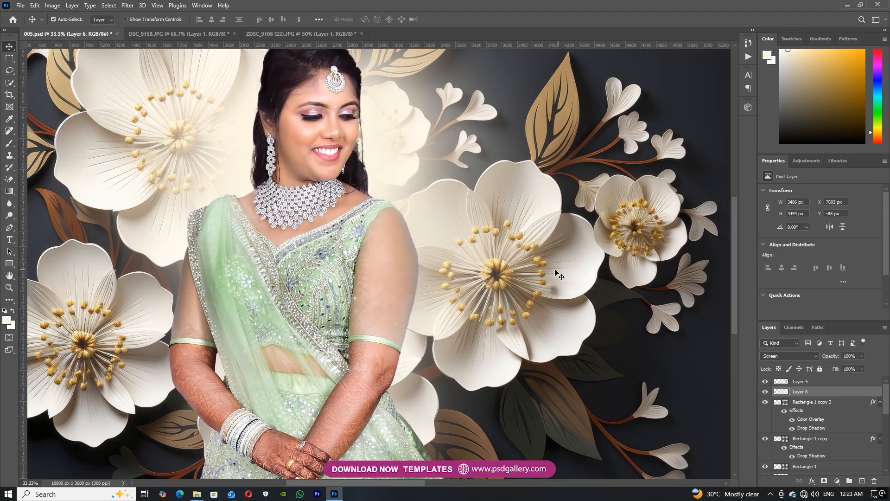
pyautogui.moveTo(460, 224); pyautogui.dragTo(561, 326)
pyautogui.hotkey('ctrl', '+')
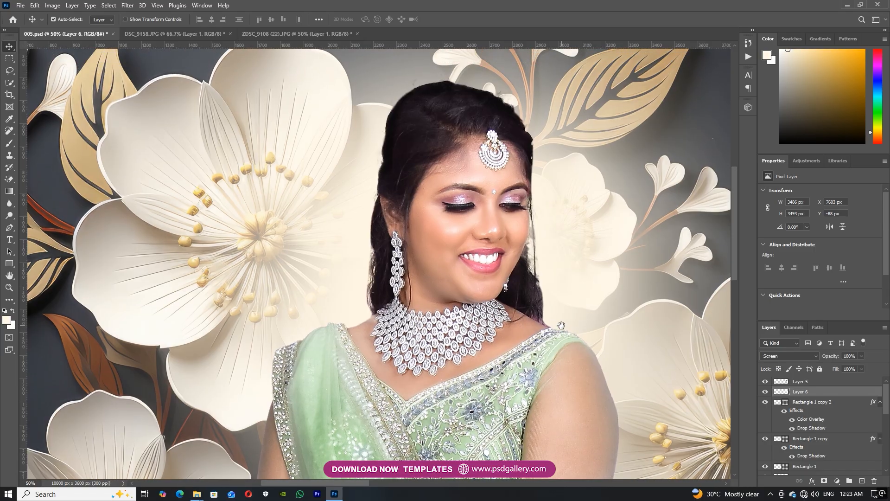
pyautogui.moveTo(548, 286)
pyautogui.mouseDown()
pyautogui.moveTo(549, 326)
pyautogui.moveTo(543, 302)
pyautogui.mouseUp()
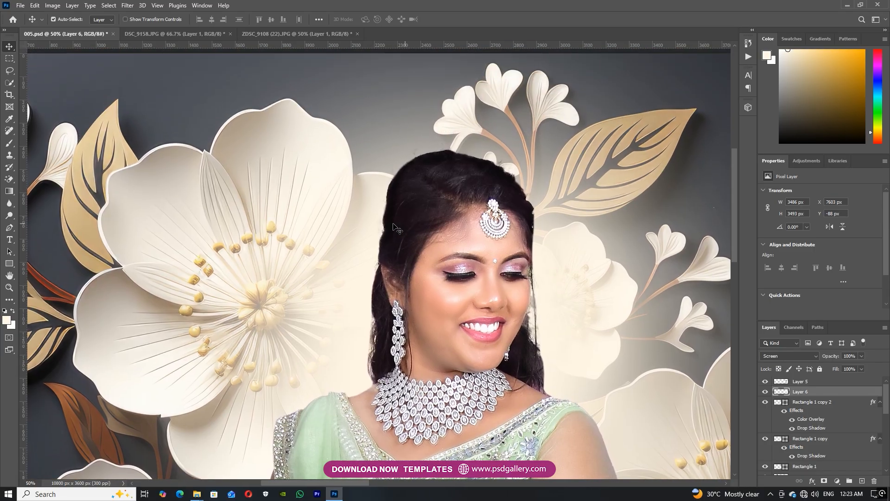
# Pick the Burn tool and make the large bride's layer, Layer 2 copy, the active one
pyautogui.rightClick(9, 215)
pyautogui.click(41, 224)
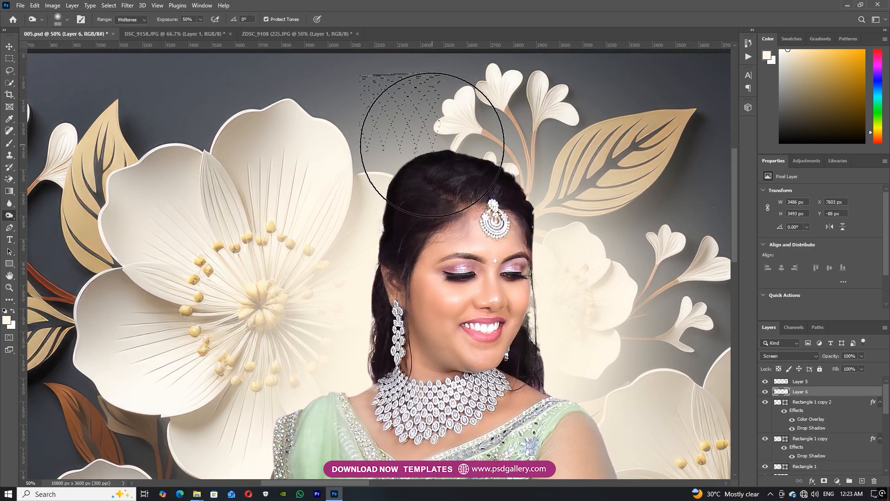
pyautogui.press('v')
pyautogui.click(494, 218)
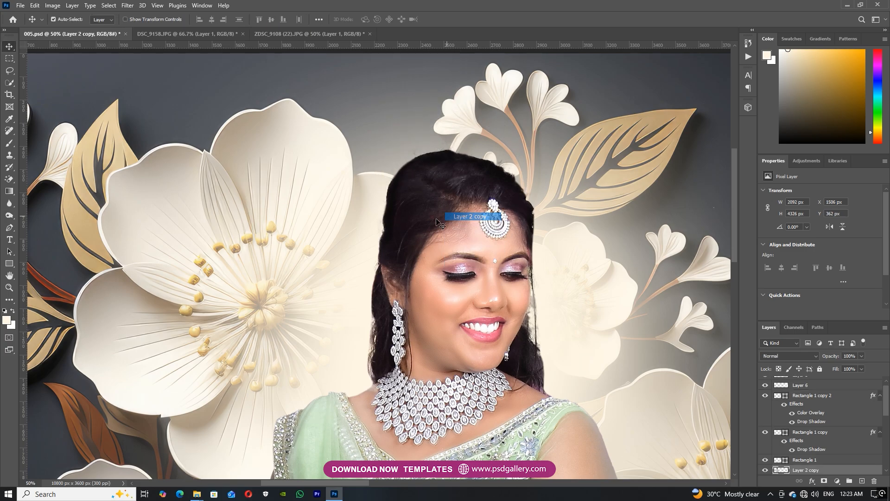
pyautogui.press('b')
pyautogui.moveTo(463, 165); pyautogui.dragTo(421, 224)
pyautogui.hotkey('ctrl', 'z')
# Darken the crown of the large bride's hair with the Burn tool at Midtones, 50% exposure, with the brush resized to 250 px
pyautogui.press('v')
pyautogui.rightClick(455, 195)
pyautogui.click(478, 200)
pyautogui.click(10, 215)
pyautogui.moveTo(398, 189)
pyautogui.mouseDown()
pyautogui.moveTo(417, 119)
pyautogui.moveTo(438, 178)
pyautogui.mouseUp()
pyautogui.press('[')
pyautogui.press('[')
pyautogui.press('[')
pyautogui.press('[')
pyautogui.press('[')
pyautogui.press(']')
pyautogui.press(']')
pyautogui.press(']')
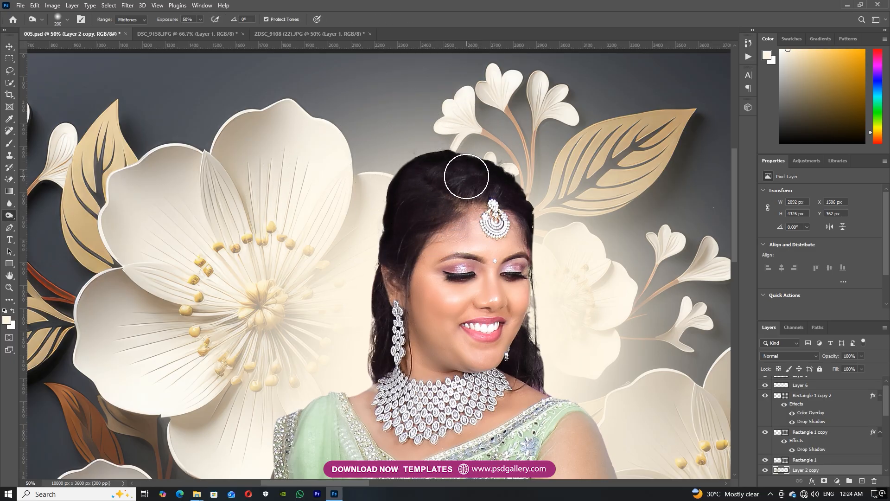
pyautogui.press('[')
# Deepen the tones of the large bride's green drape from the shoulder down to the bangles with the 250 px Burn brush
pyautogui.press('space')
pyautogui.moveTo(401, 287); pyautogui.dragTo(405, 200)
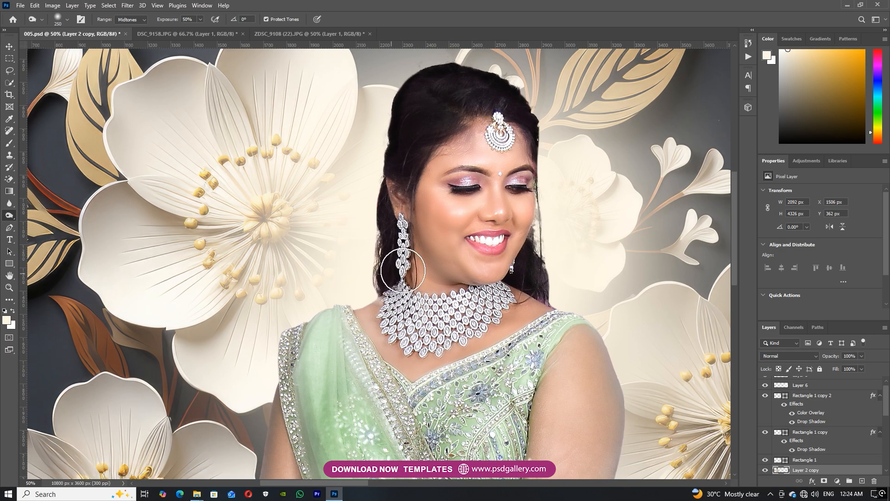
pyautogui.press('space')
pyautogui.moveTo(565, 403); pyautogui.dragTo(562, 231)
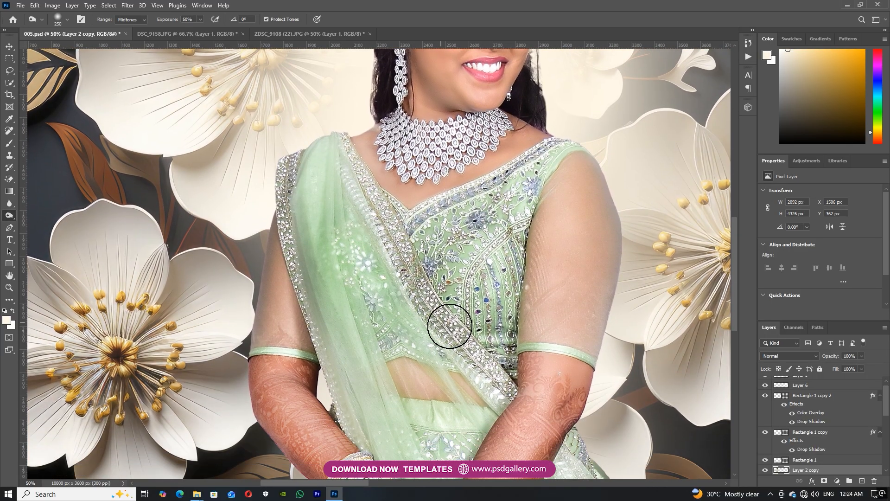
pyautogui.moveTo(326, 157); pyautogui.dragTo(315, 225)
pyautogui.press('space')
pyautogui.moveTo(325, 328); pyautogui.dragTo(345, 159)
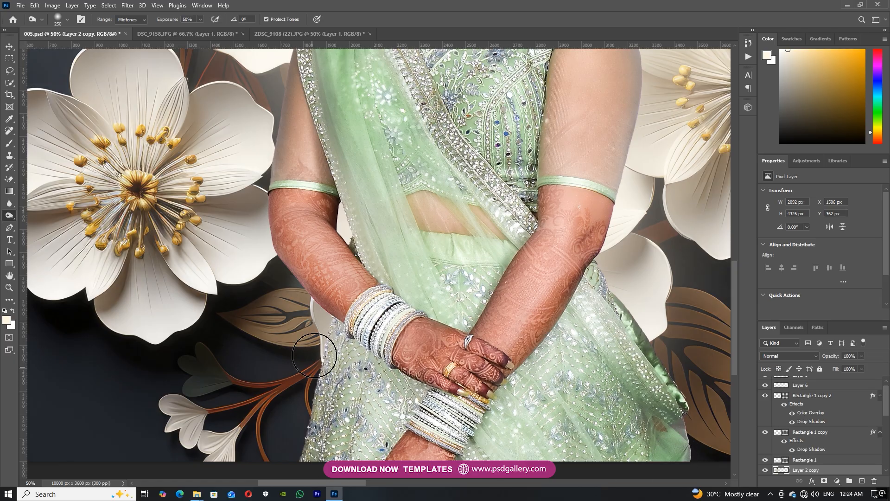
pyautogui.moveTo(362, 313)
pyautogui.mouseDown()
pyautogui.moveTo(372, 338)
pyautogui.moveTo(384, 320)
pyautogui.moveTo(381, 338)
pyautogui.mouseUp()
# Examine the burned areas on the large bride's drape, neckline, face and hair
pyautogui.press('space')
pyautogui.moveTo(442, 235); pyautogui.dragTo(446, 377)
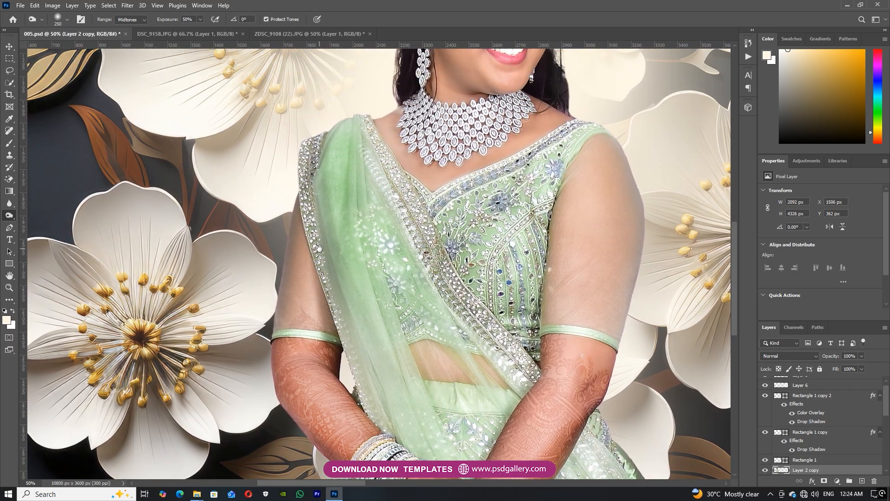
pyautogui.moveTo(351, 227); pyautogui.dragTo(307, 308)
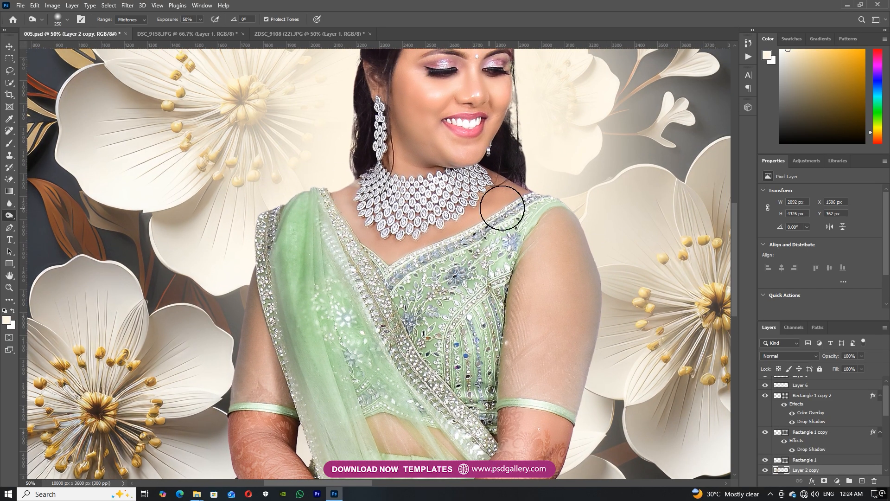
pyautogui.press('space')
pyautogui.moveTo(526, 288); pyautogui.dragTo(480, 362)
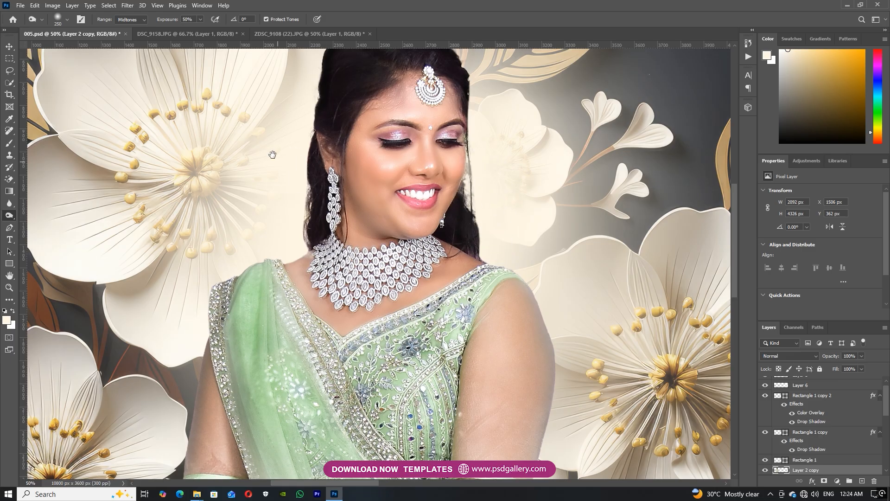
pyautogui.press('space')
pyautogui.moveTo(299, 174); pyautogui.dragTo(287, 241)
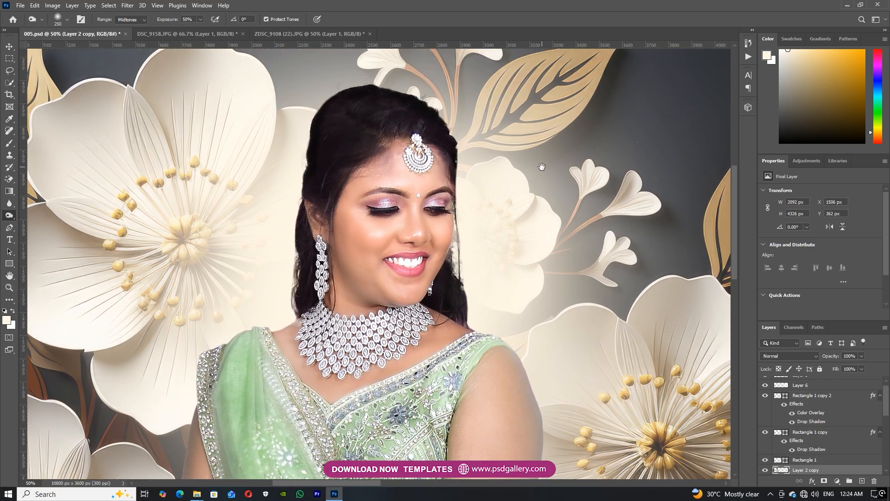
pyautogui.press('space')
pyautogui.moveTo(579, 239); pyautogui.dragTo(461, 220)
# Put the Burn tool away and examine the large bride against the floral background at several zoom levels
pyautogui.press('v')
pyautogui.scroll(-3, 459, 229)
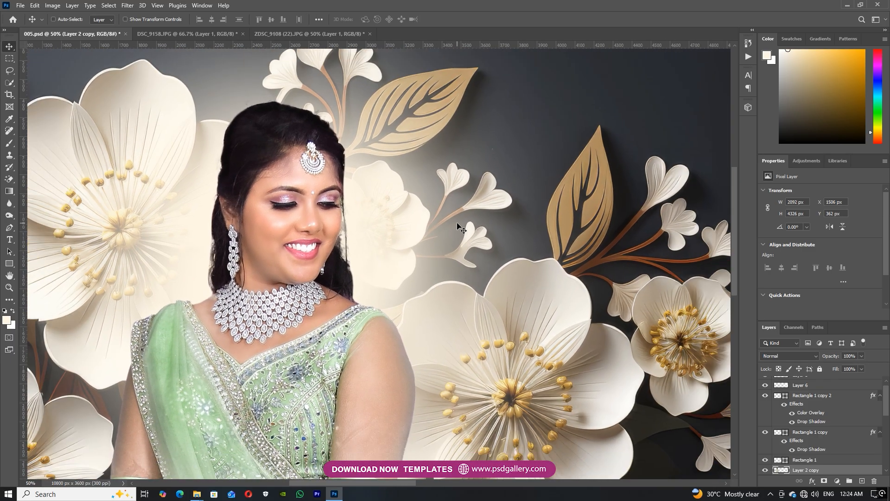
pyautogui.press('space')
pyautogui.moveTo(477, 276); pyautogui.dragTo(589, 234)
pyautogui.scroll(3, 538, 246)
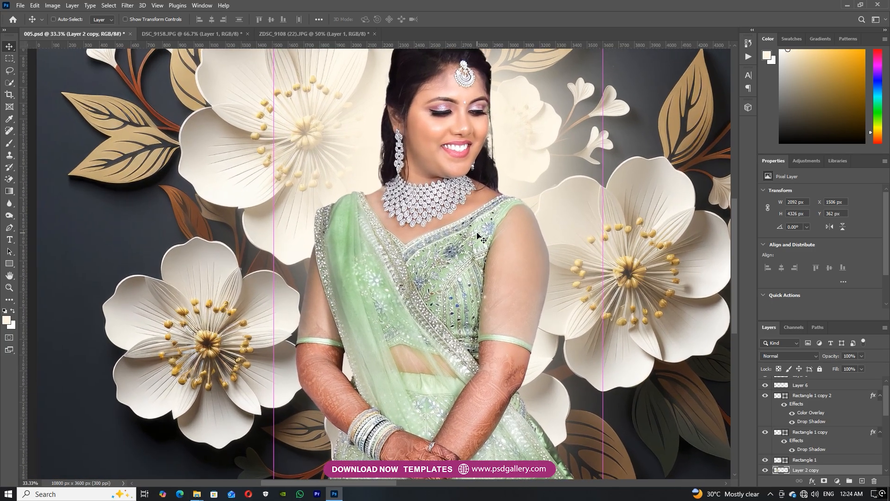
pyautogui.scroll(-5, 538, 246)
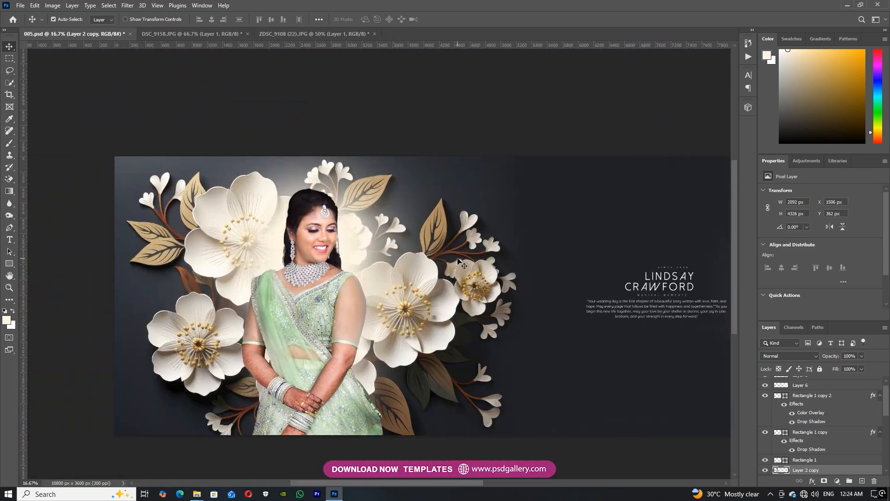
pyautogui.hotkey('ctrl', '+')
pyautogui.press('space')
pyautogui.moveTo(383, 285); pyautogui.dragTo(404, 238)
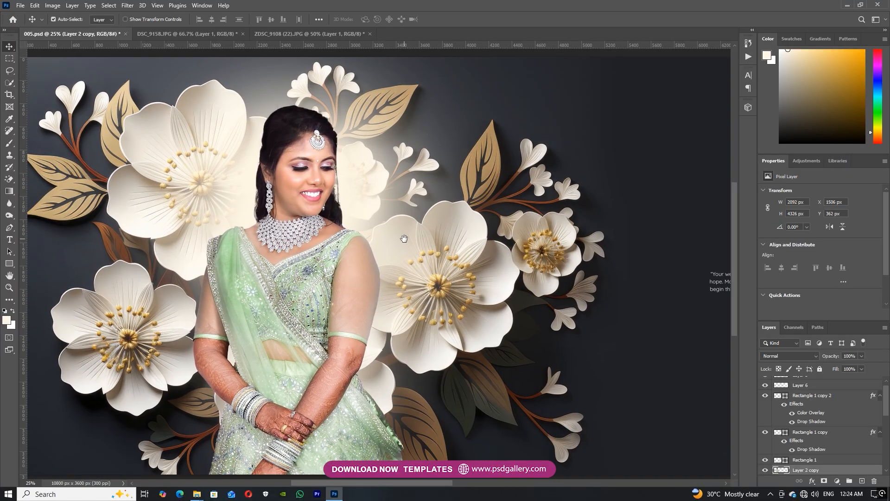
pyautogui.moveTo(649, 261); pyautogui.dragTo(294, 268)
pyautogui.moveTo(413, 282); pyautogui.dragTo(399, 295)
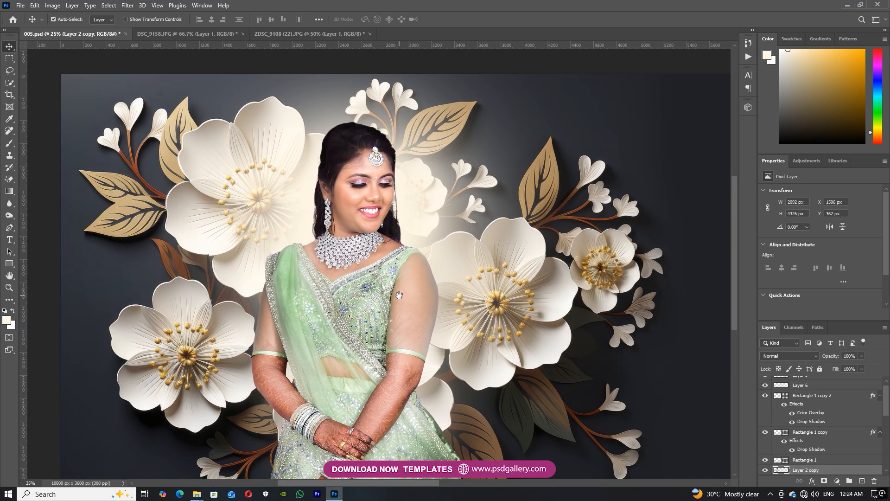